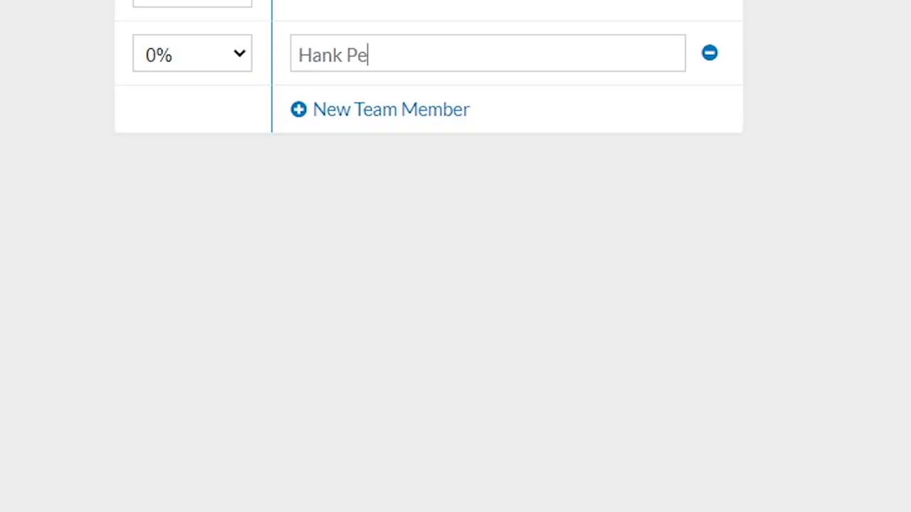
Give the team member a 14% share and add another team member row to the royalty splits.
left_click(192, 54)
left_click(183, 132)
left_click(391, 109)
left_click(488, 119)
left_click(487, 119)
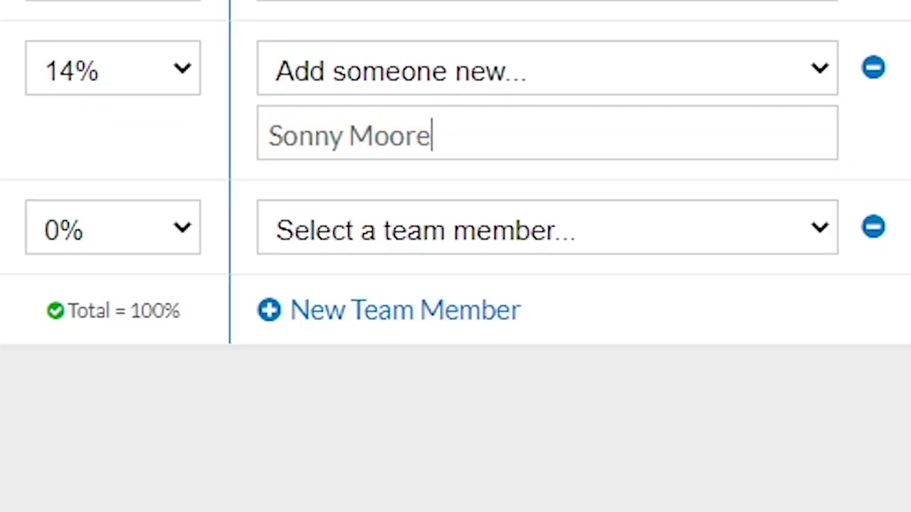
Clear the name from the 14% team member's email field and fill in the member's email address.
key("ctrl+a")
key("BackSpace")
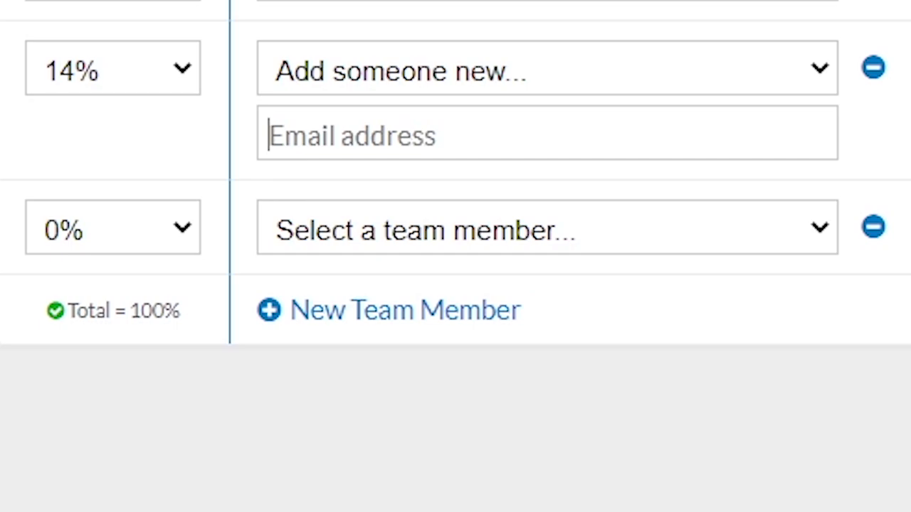
type("nah")
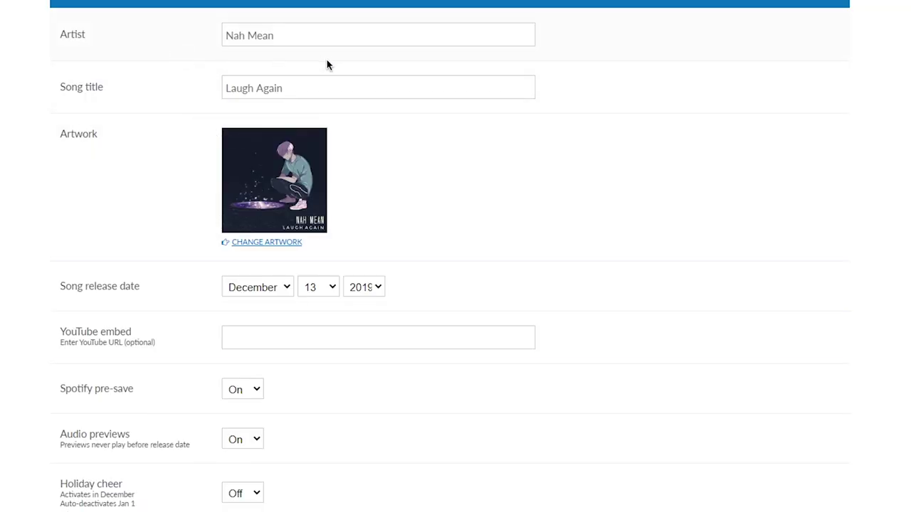
Set the year of the song release date to 2022.
scroll(327, 65, "down", 2)
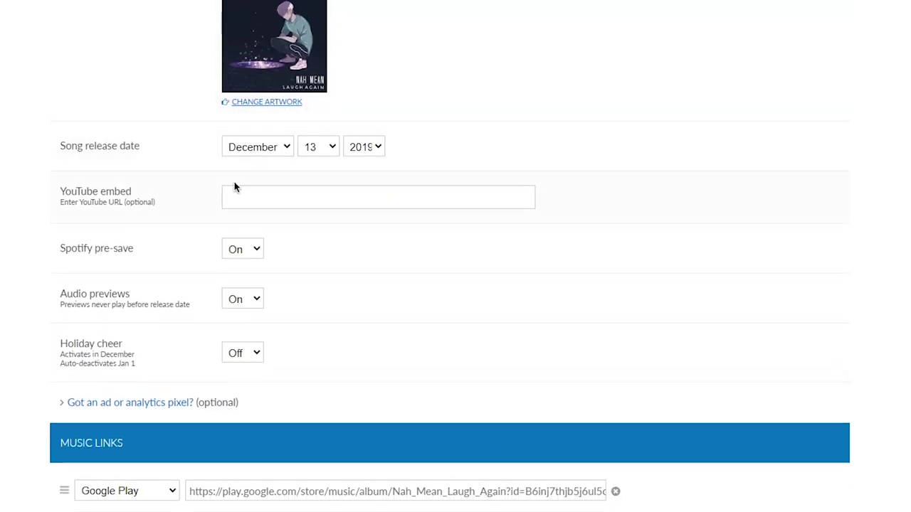
left_click(376, 147)
scroll(365, 398, "down", 3)
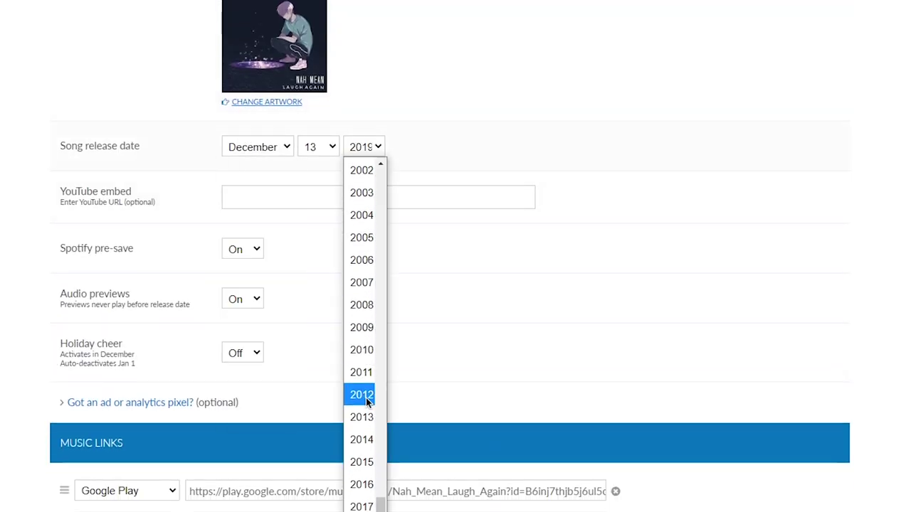
left_click(356, 511)
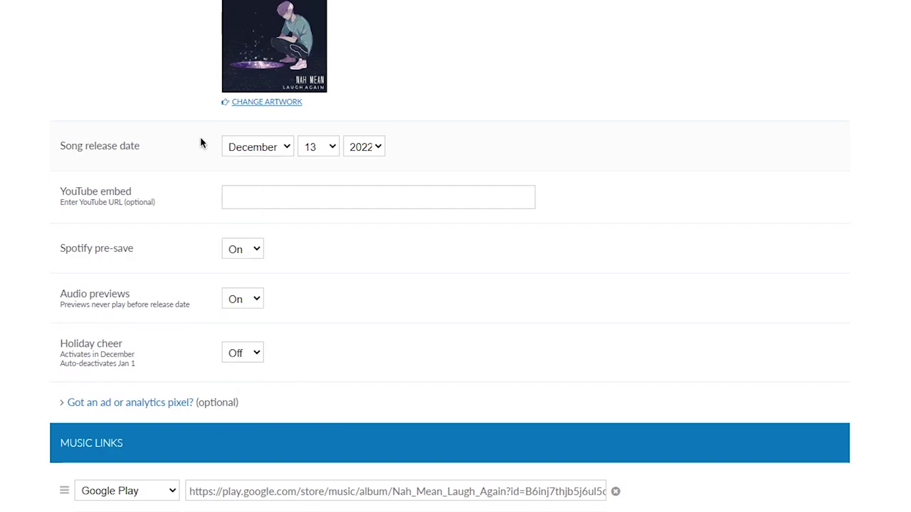
Review the YouTube embed, Spotify pre-save, audio preview, holiday cheer and music link settings of the song page.
scroll(167, 145, "down", 2)
left_click(259, 58)
scroll(89, 87, "up", 2)
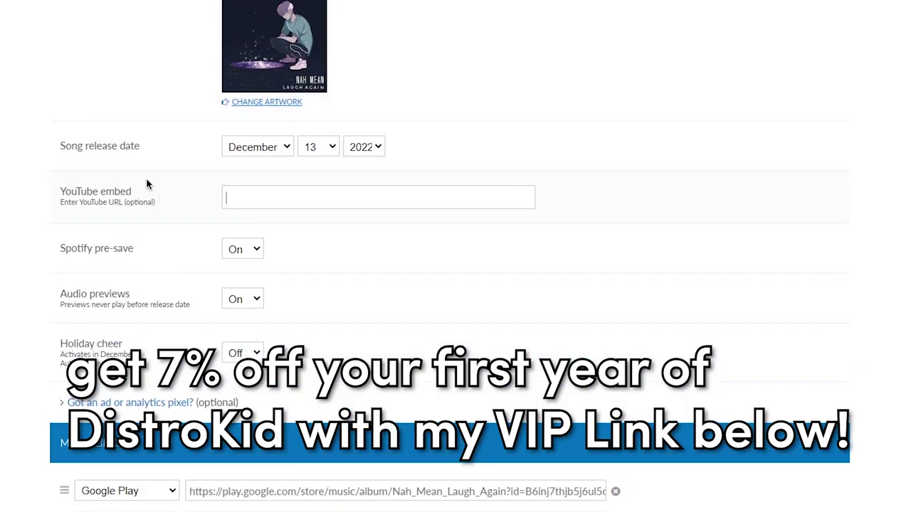
left_click(235, 253)
left_click(237, 272)
scroll(126, 232, "down", 3)
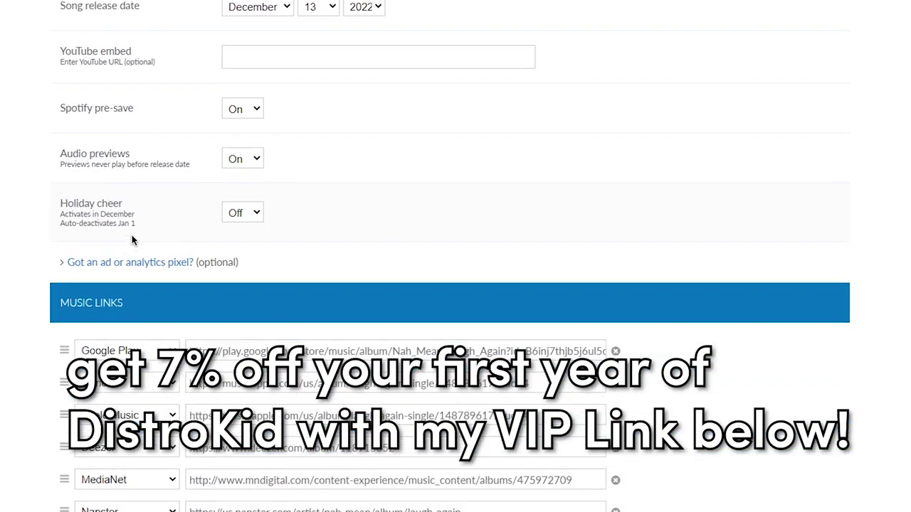
scroll(244, 131, "down", 1)
scroll(278, 238, "down", 4)
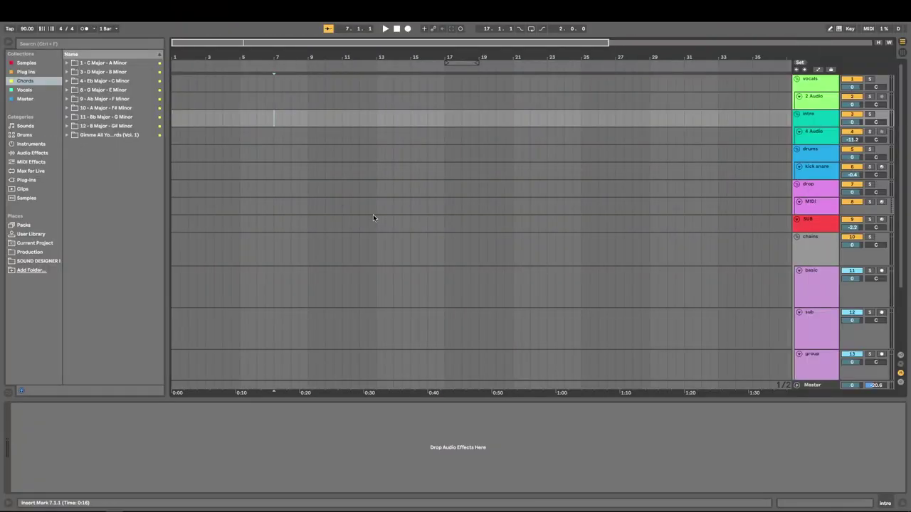
left_click(241, 141)
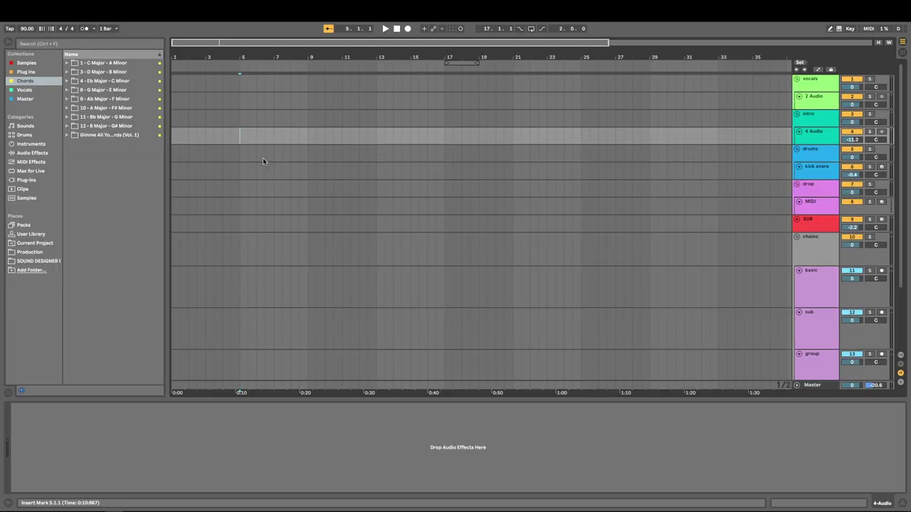
left_click(232, 170)
left_click(299, 171)
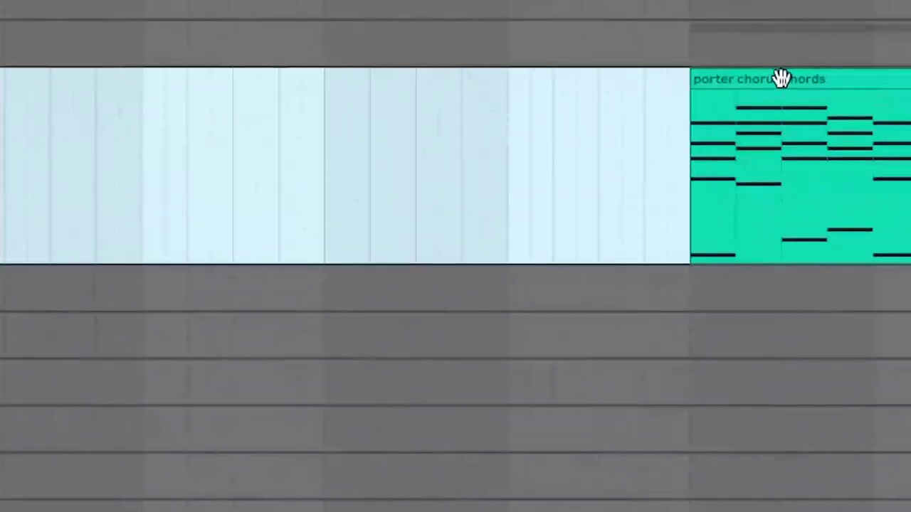
Move the porter chorus chords clip to an earlier position in the arrangement.
left_click_drag(779, 78, 240, 97)
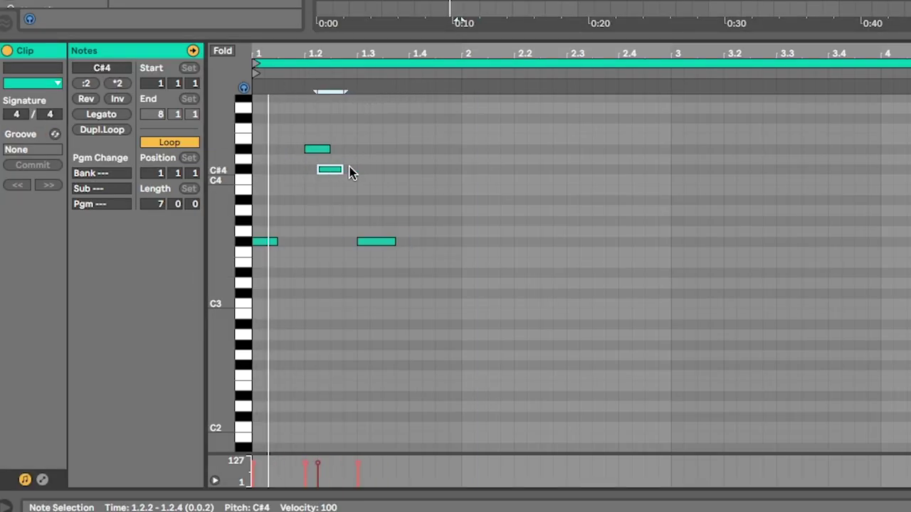
left_click(464, 231)
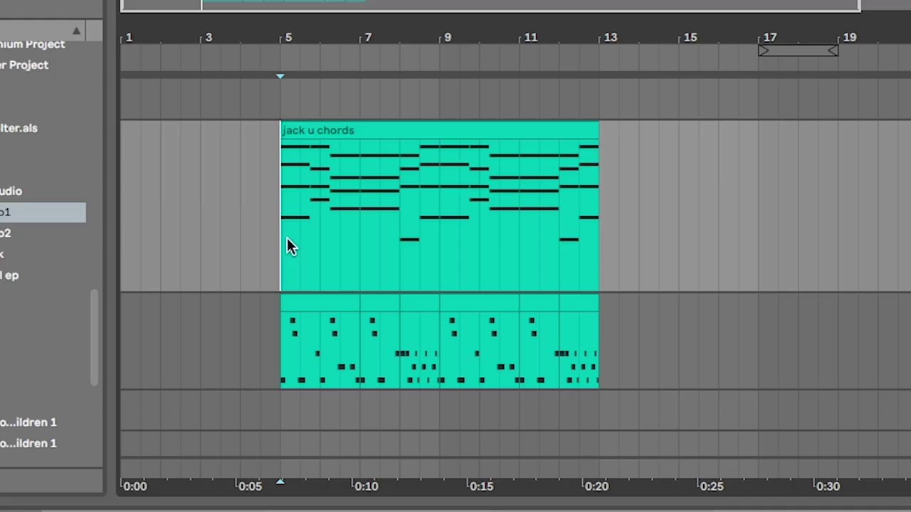
Play back the jack u chords clip together with the melody clips beneath it from the start of the clip.
key("space")
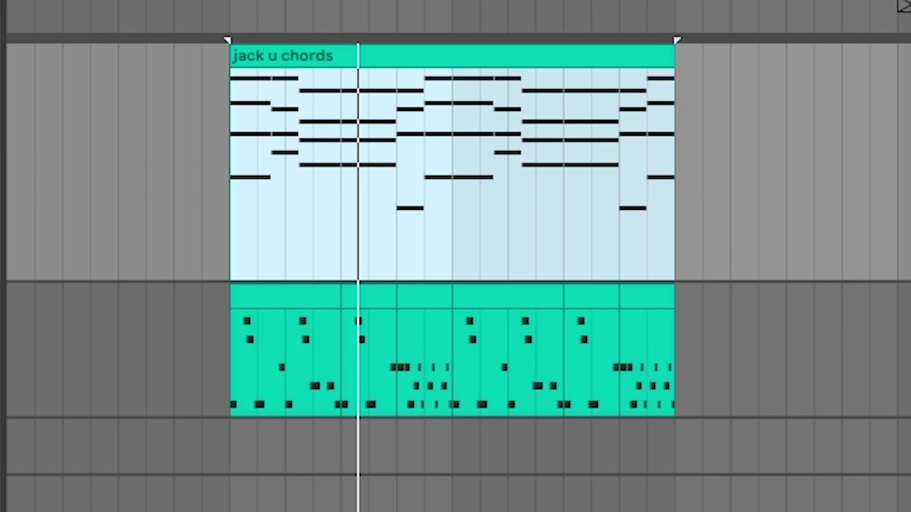
scroll(228, 327, "up", 2)
left_click(252, 196)
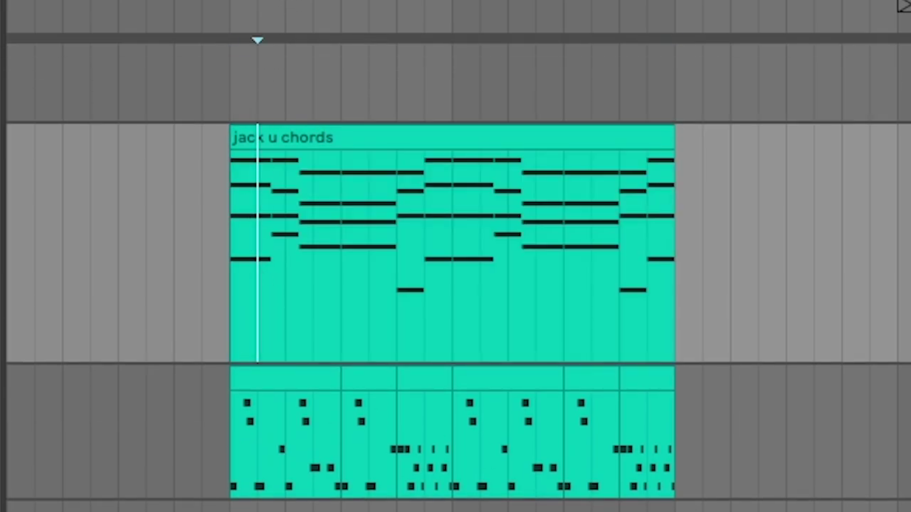
scroll(243, 208, "up", 5)
mouse_move(254, 336)
left_mouse_down()
mouse_move(232, 325)
mouse_move(649, 326)
left_mouse_up()
left_click_drag(120, 302, 150, 314)
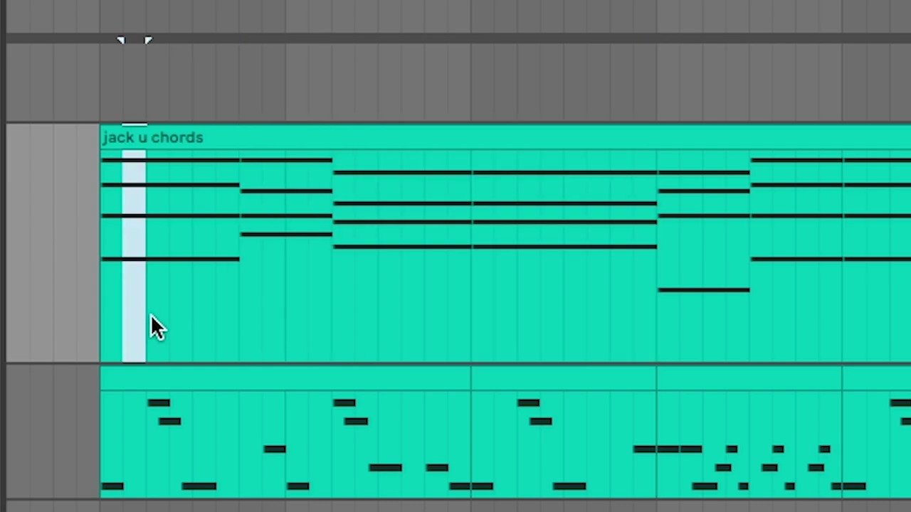
left_click(258, 298)
left_click(105, 311)
key("space")
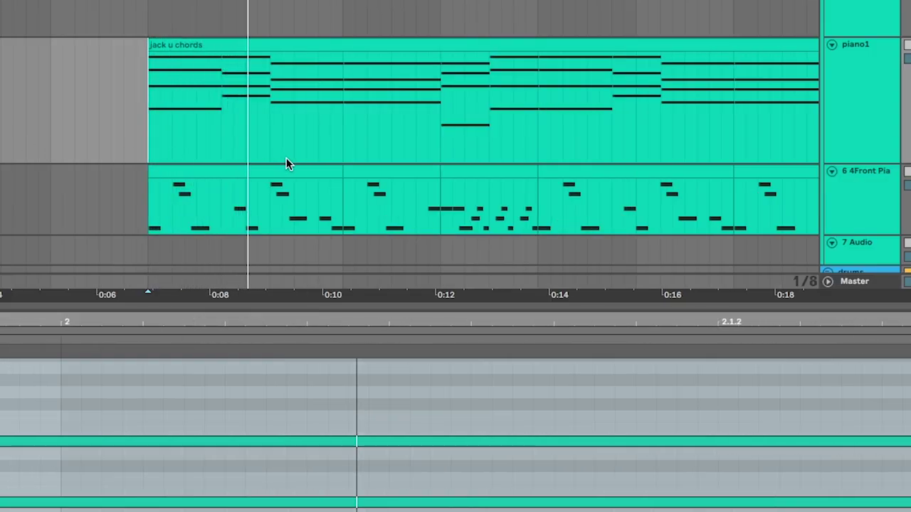
key("space")
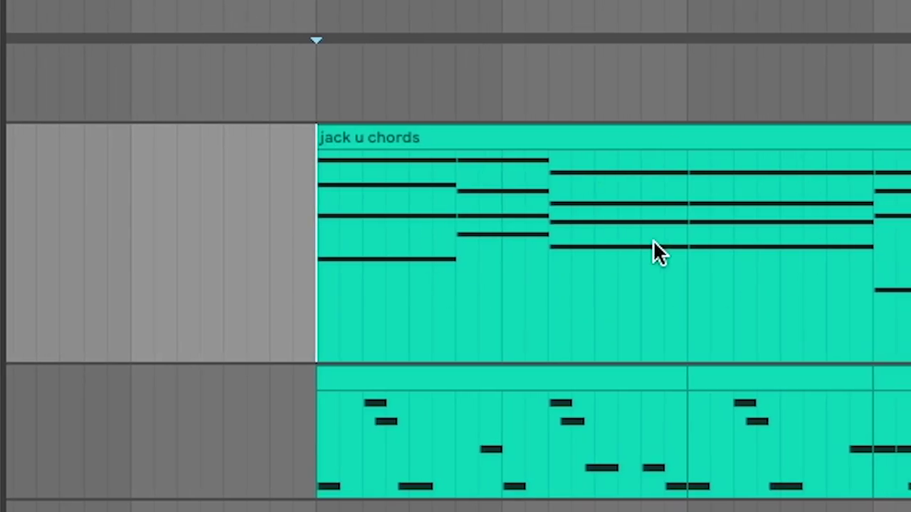
Examine the first four bars of the jack u chords clip and its chord notes against the melody clips below.
left_click_drag(657, 245, 684, 304)
left_click_drag(689, 303, 910, 303)
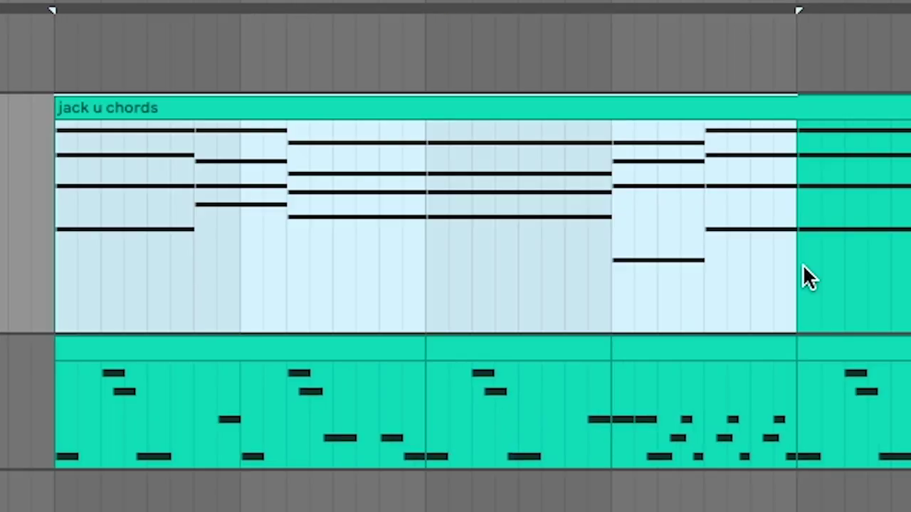
mouse_move(455, 195)
left_mouse_down()
mouse_move(614, 195)
mouse_move(477, 189)
left_mouse_up()
left_click(476, 190)
mouse_move(228, 154)
left_mouse_down()
mouse_move(214, 144)
mouse_move(196, 149)
left_mouse_up()
left_click_drag(143, 161, 422, 179)
left_click(422, 179)
scroll(301, 155, "down", 2)
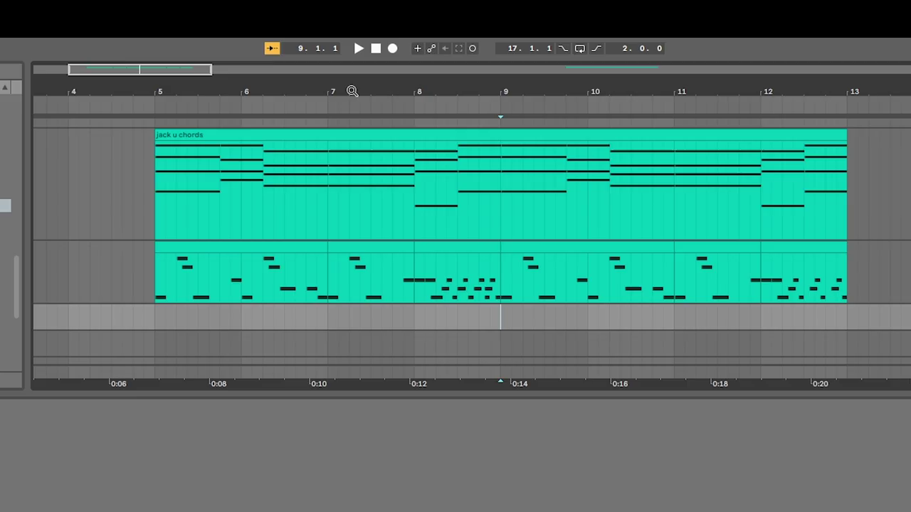
left_click_drag(381, 56, 381, 36)
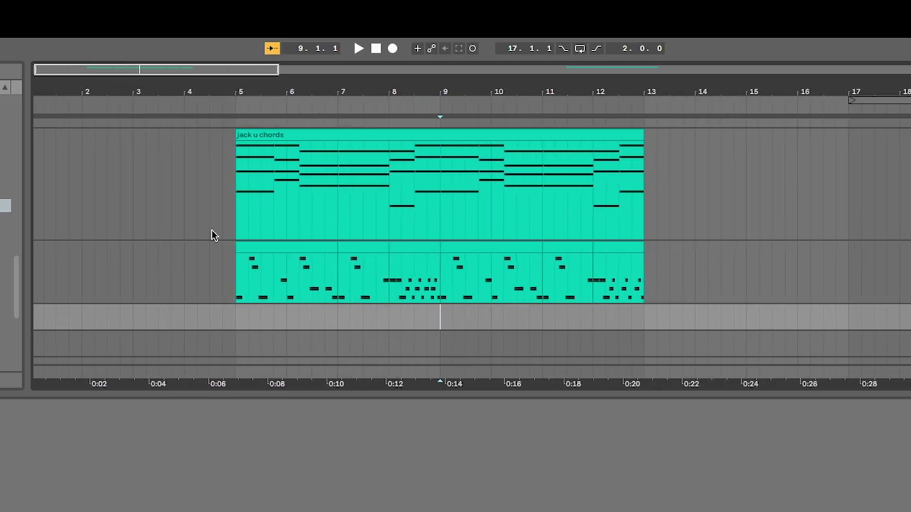
Shift the D#4 and C#4 notes and the following F#3 note of the first melody clip forward in time.
left_click(261, 246)
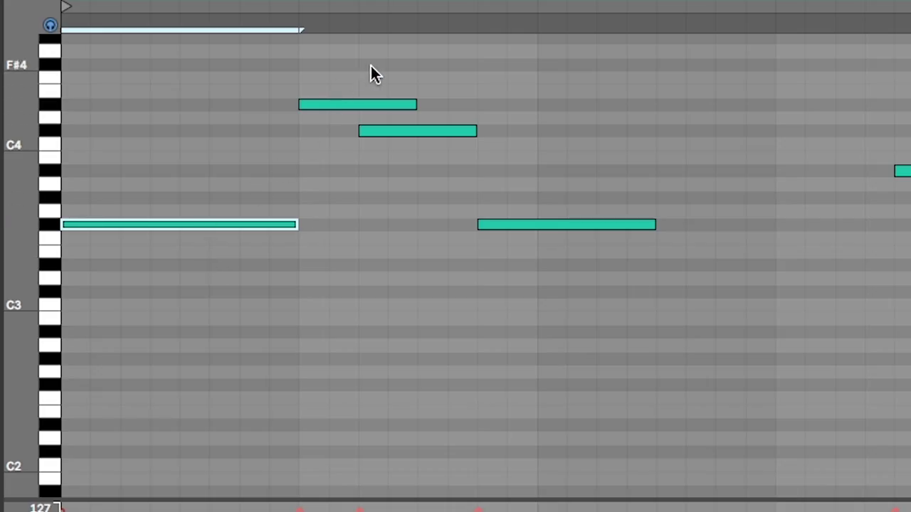
left_click_drag(372, 71, 534, 167)
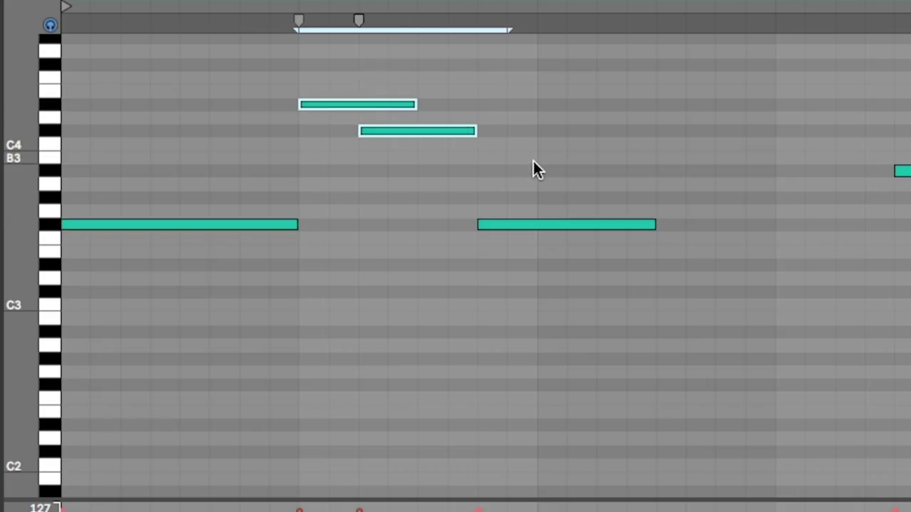
key("Right")
key("Right")
left_click(598, 224)
key("Right")
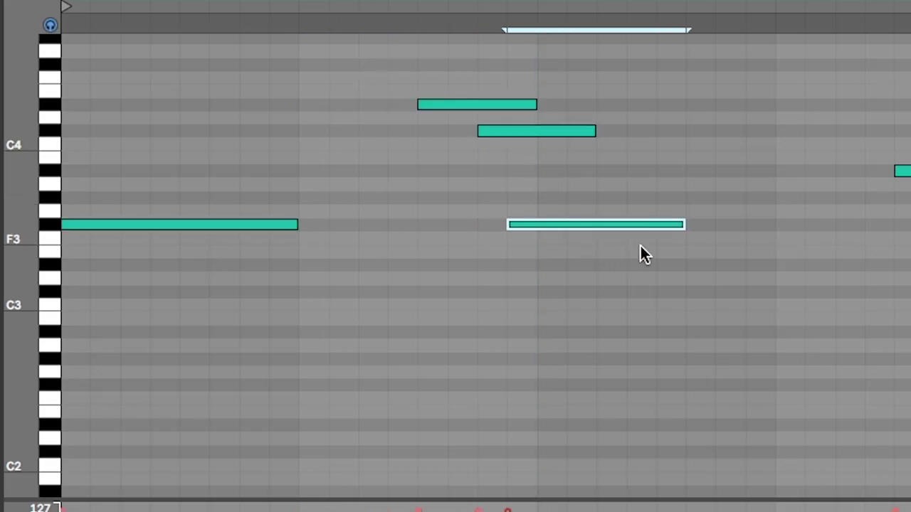
key("Right")
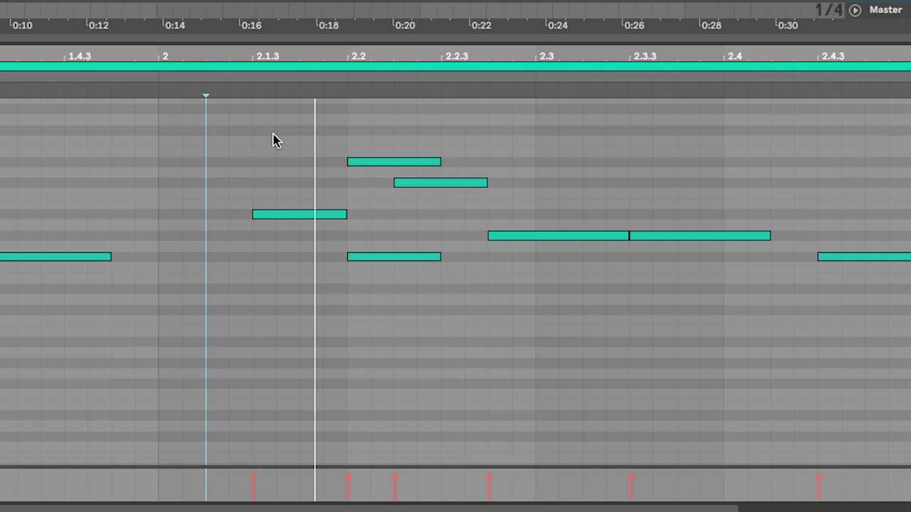
Delete the melody notes from 2.1.3 to the end of bar 2 and deactivate the first part of the melody track.
left_click(259, 132)
left_click_drag(264, 128, 882, 299)
key("Delete")
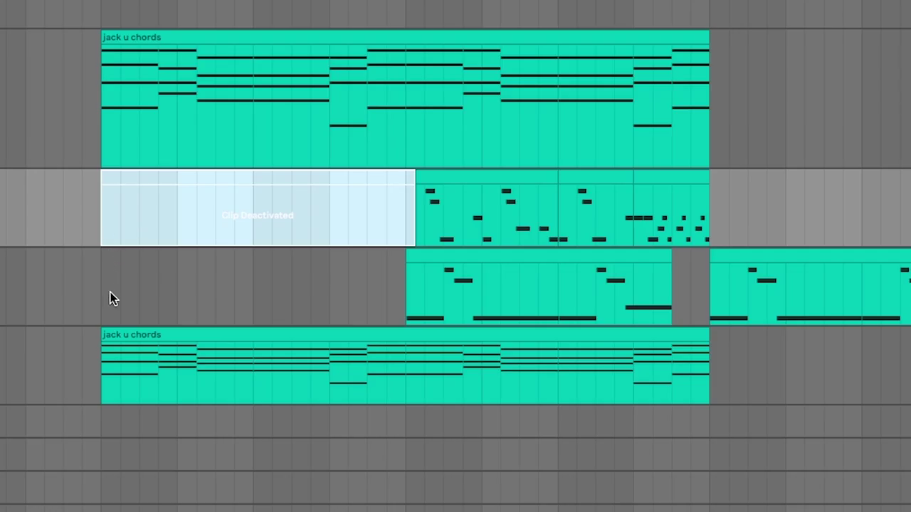
key("0")
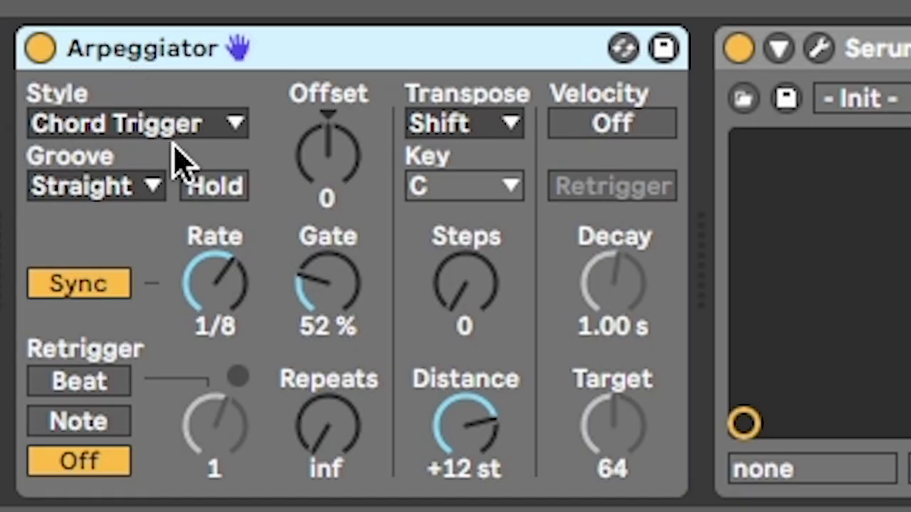
Look through the Arpeggiator's style options and open the Serum instrument's plug-in window.
left_click(173, 135)
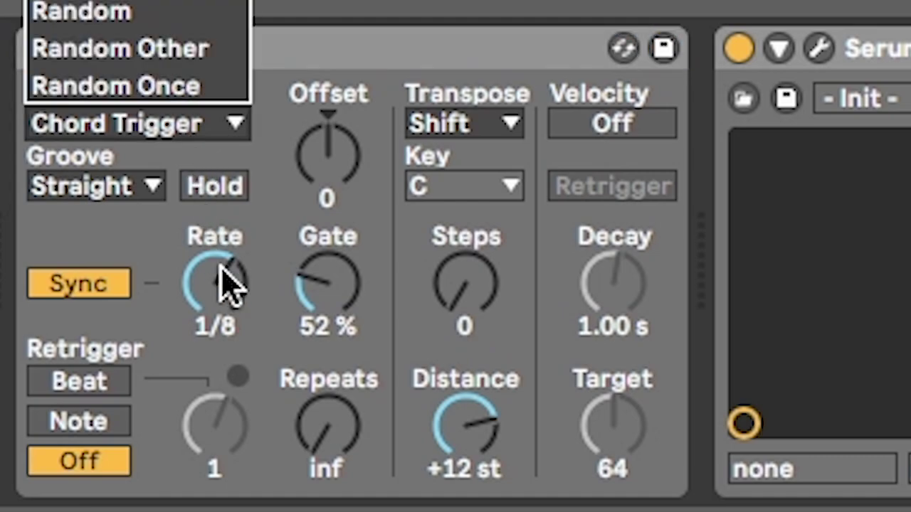
left_click(276, 293)
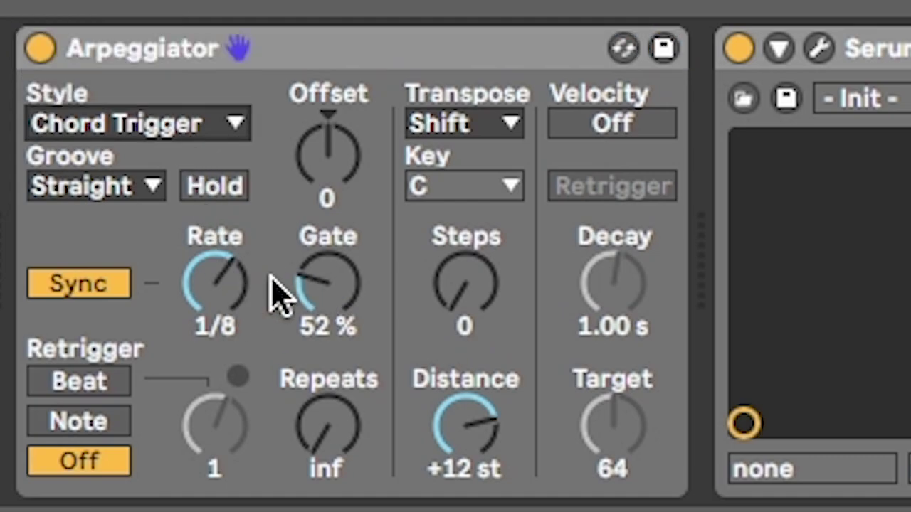
left_click(820, 52)
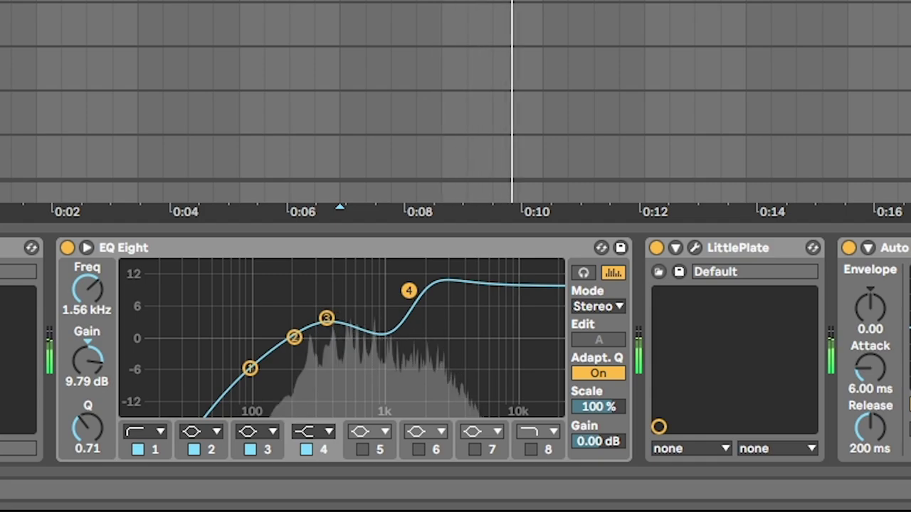
left_click(847, 22)
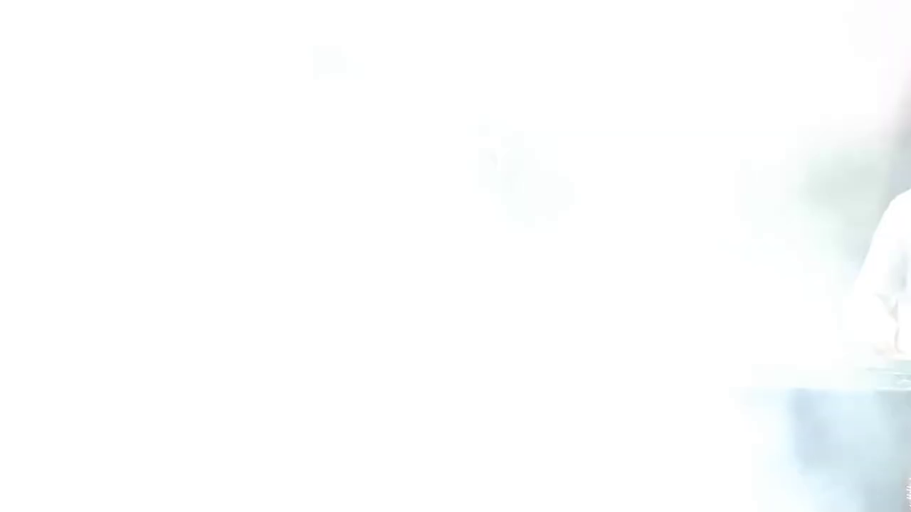
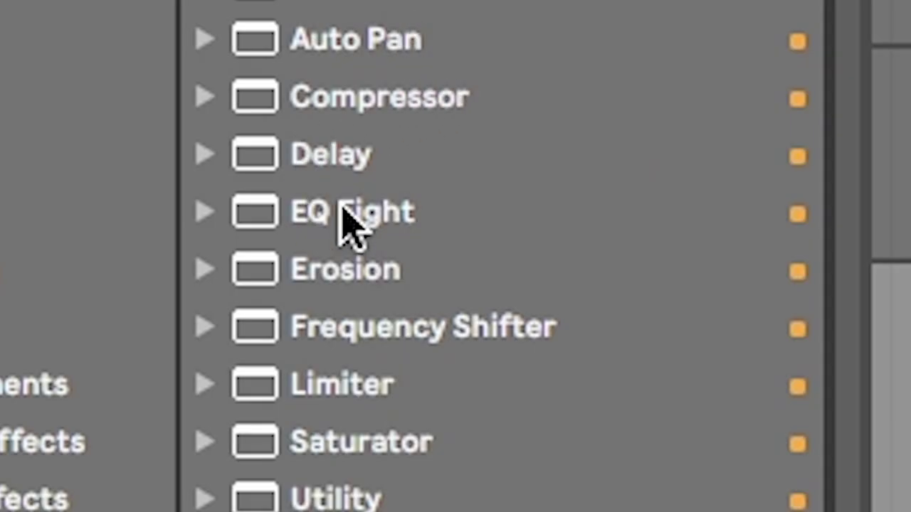
Load EQ Eight onto the track, set band 1 to a low cut and raise its cutoff to between 100 Hz and 1 kHz.
left_click(349, 215)
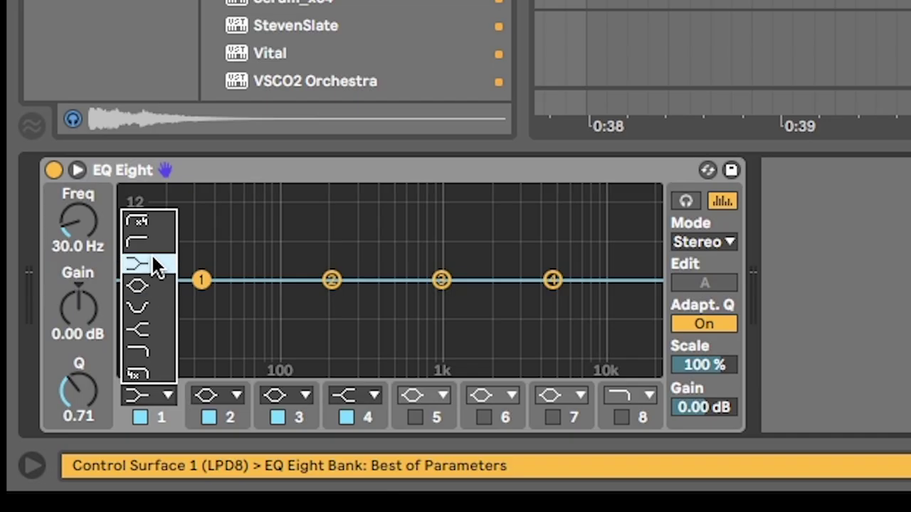
left_click(151, 254)
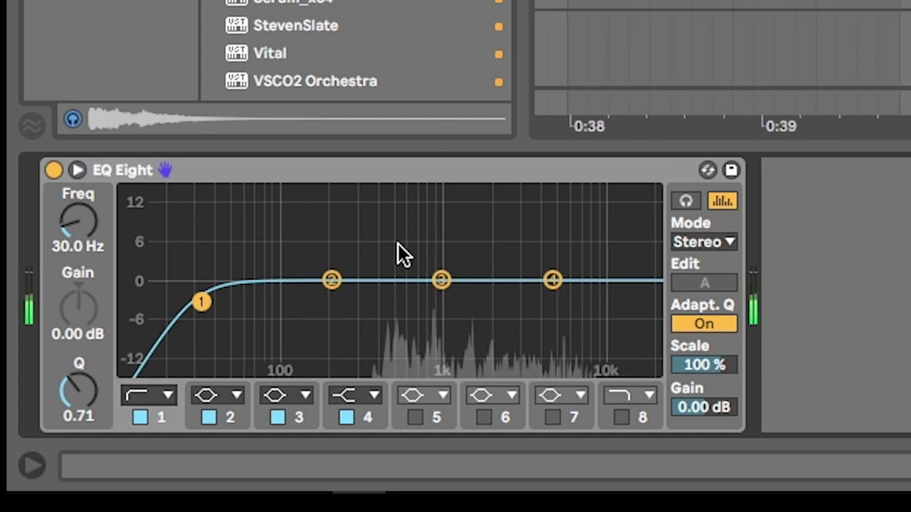
left_click_drag(201, 302, 392, 254)
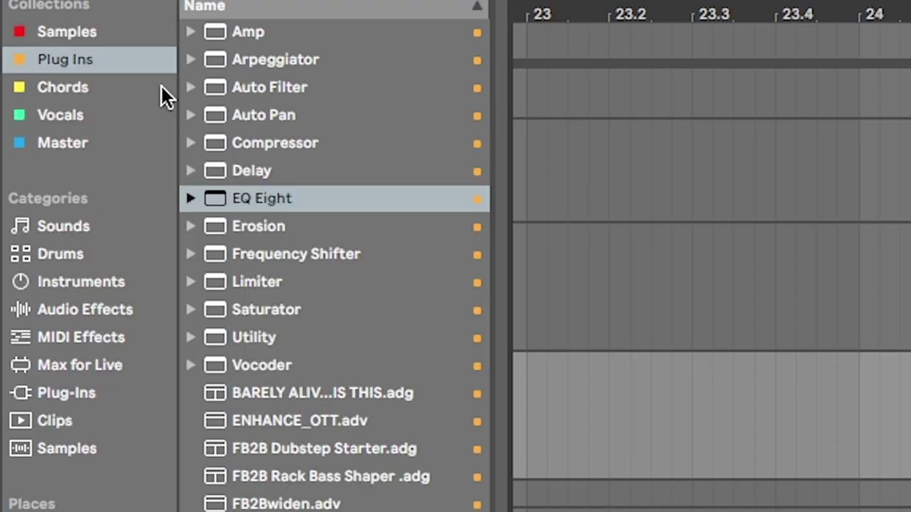
Add the REMEDY PERC_16 sample to the track beneath REMEDY PERC_15, starting it slightly before that clip.
left_click(67, 31)
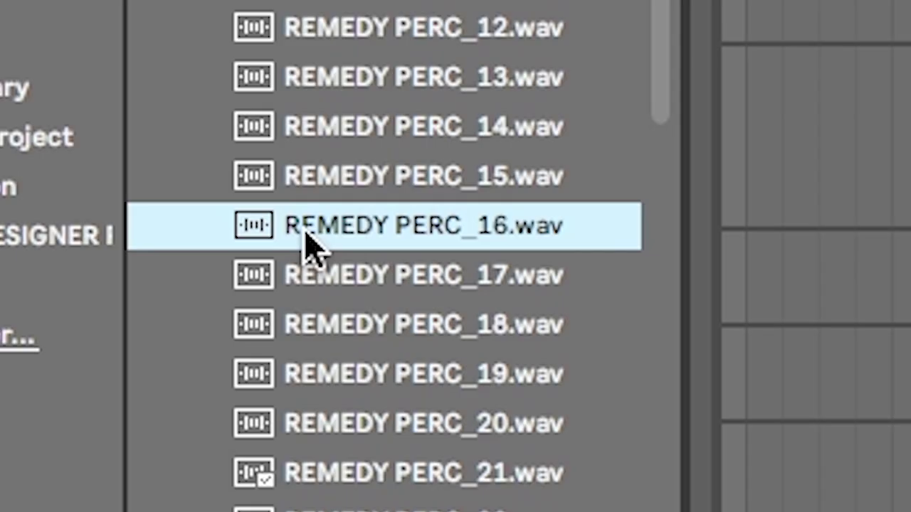
left_click_drag(309, 248, 605, 192)
left_click(634, 202)
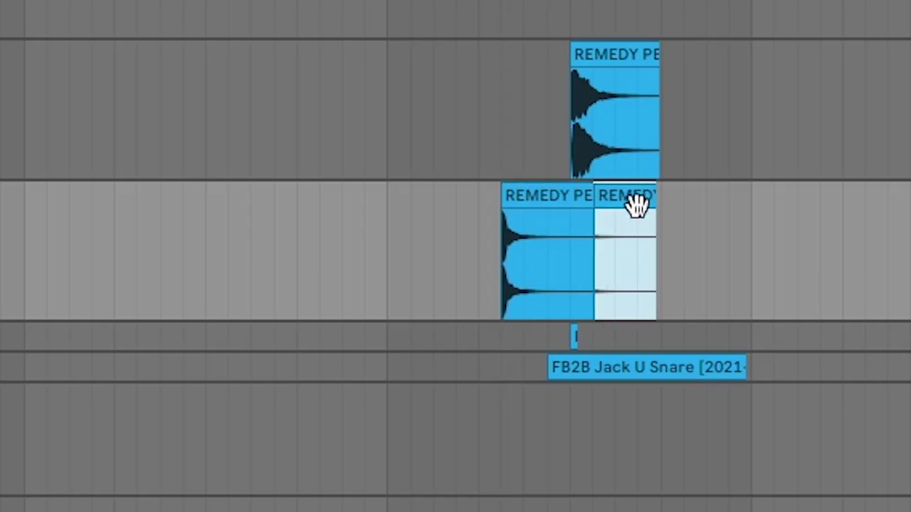
mouse_move(4, 278)
left_mouse_down()
mouse_move(197, 277)
mouse_move(308, 300)
left_mouse_up()
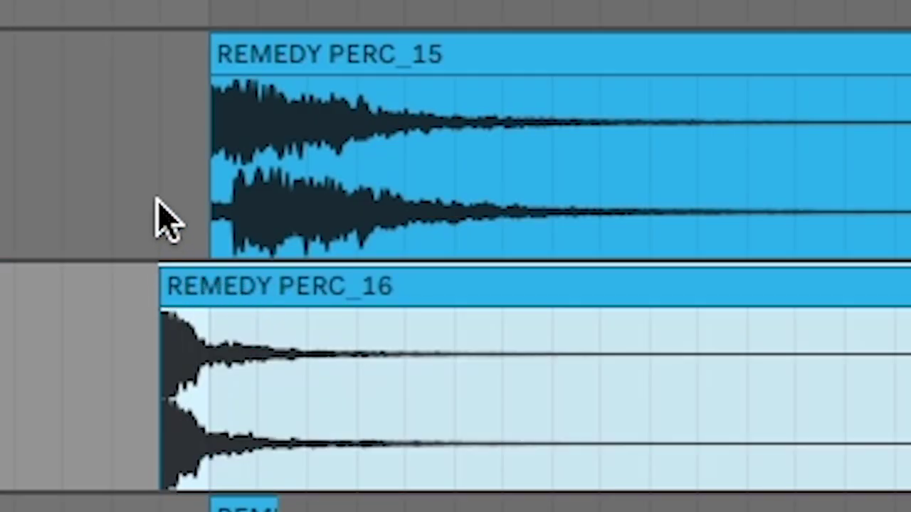
Play back the REMEDY PERC_15 and PERC_16 layers, and solo the third REMEDY track with them.
left_click(156, 196)
key("space")
key("space")
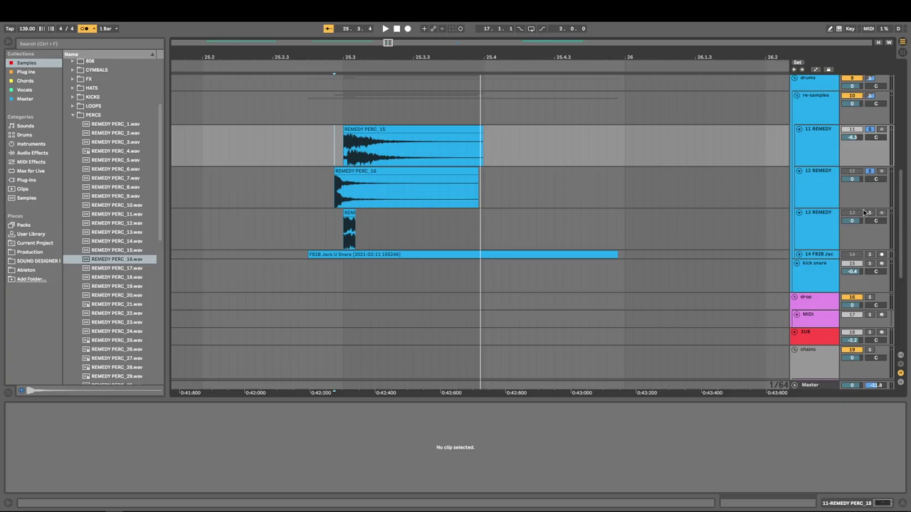
left_click(868, 212, "ctrl")
key("space")
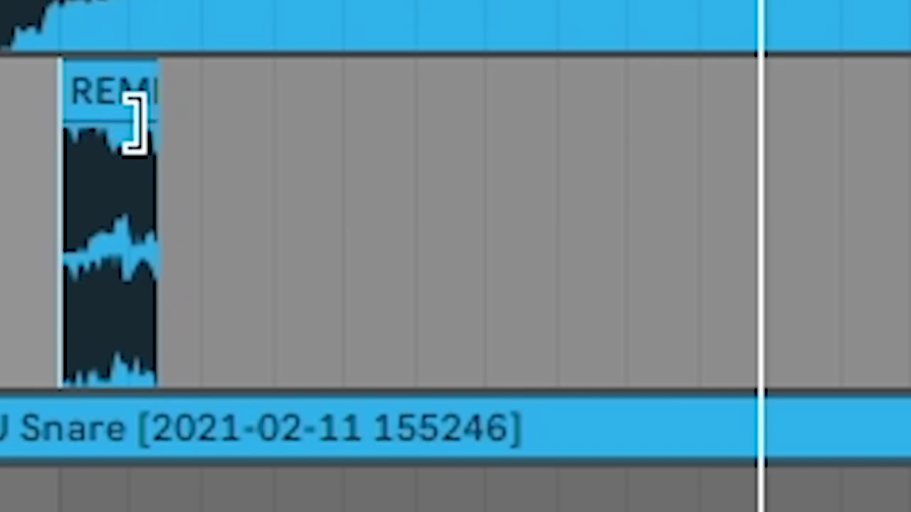
Play back the short clip on the third REMEDY track together with the other percussion layers.
left_click_drag(452, 217, 556, 217)
mouse_move(903, 107)
left_mouse_down()
mouse_move(762, 106)
mouse_move(462, 289)
mouse_move(240, 287)
left_mouse_up()
left_click(168, 350)
left_click(189, 343)
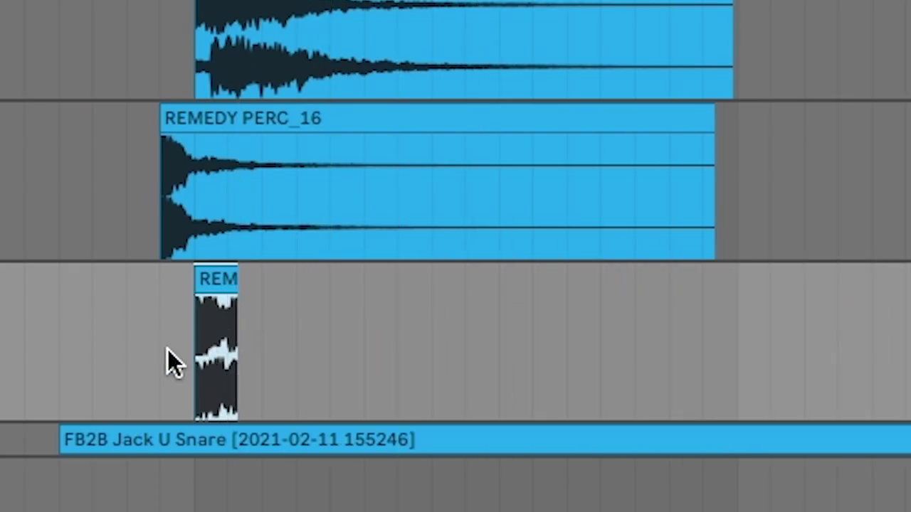
key("space")
key("space")
left_click(255, 133)
key("space")
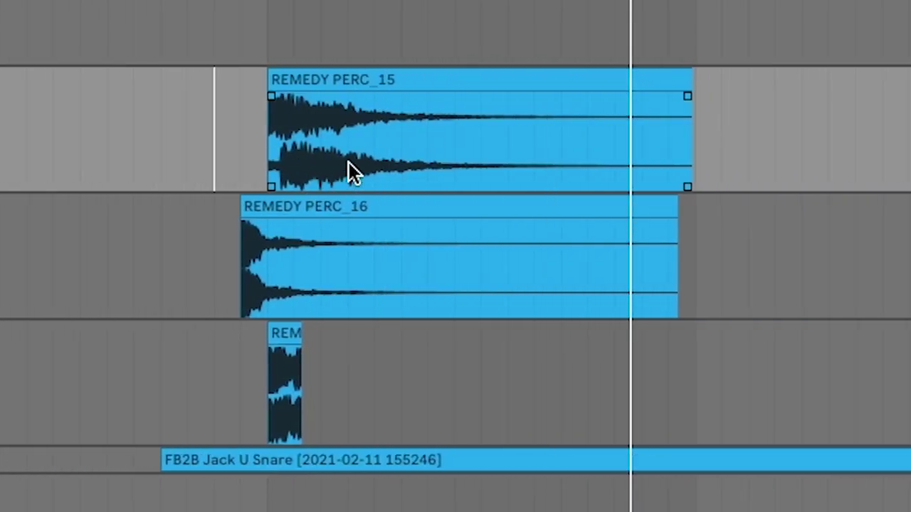
Arm audio track 14, set to Resampling, and record the layered percussion onto it from just before 25.3.
left_click(450, 288)
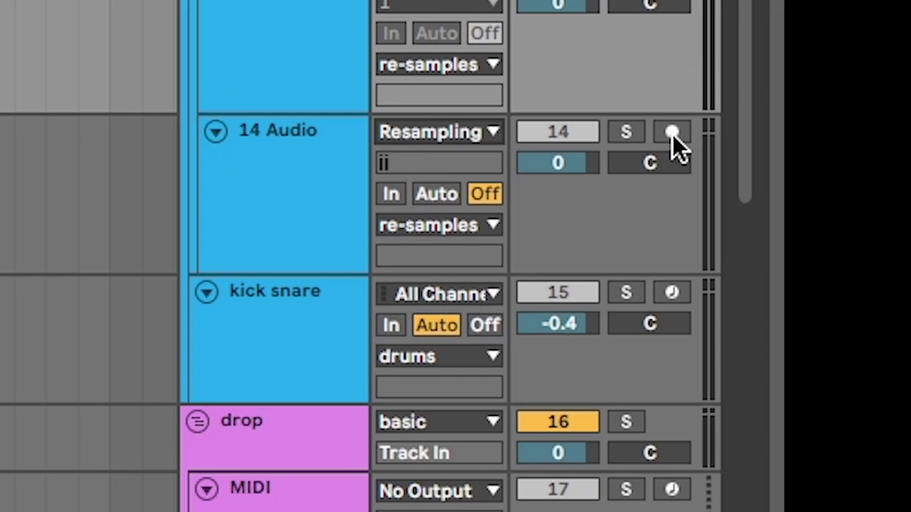
left_click(673, 132)
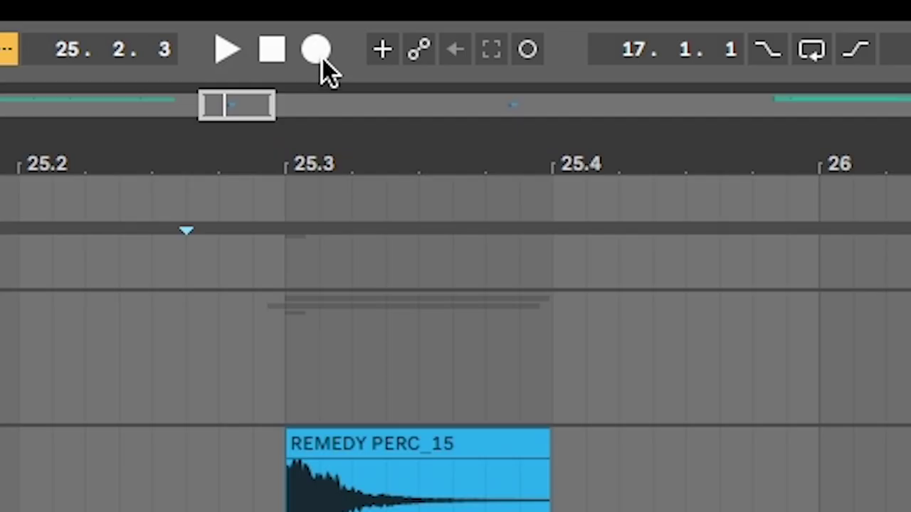
left_click(320, 56)
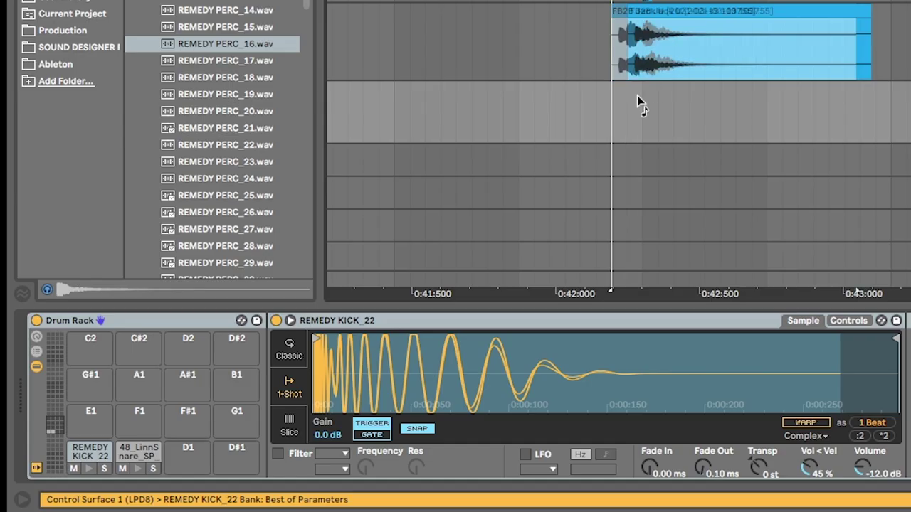
Load the recorded FB2B Jack U snare onto the Drum Rack pad beside REMEDY KICK_22, replacing the 48_LinnSnare sample.
left_click_drag(637, 96, 148, 450)
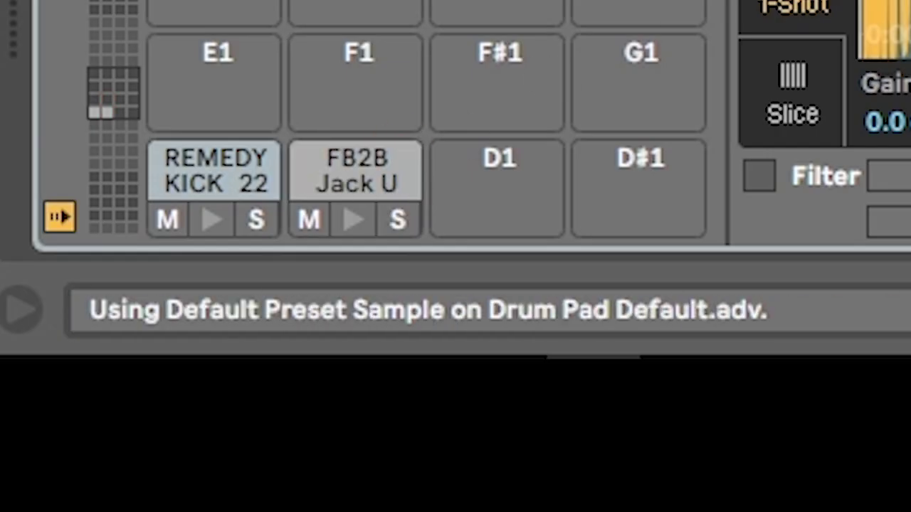
left_click(136, 470)
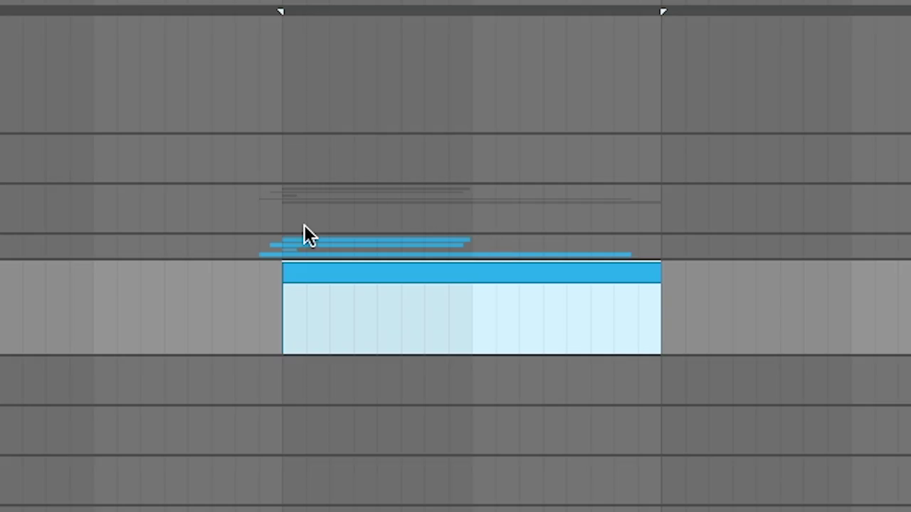
left_click(269, 149)
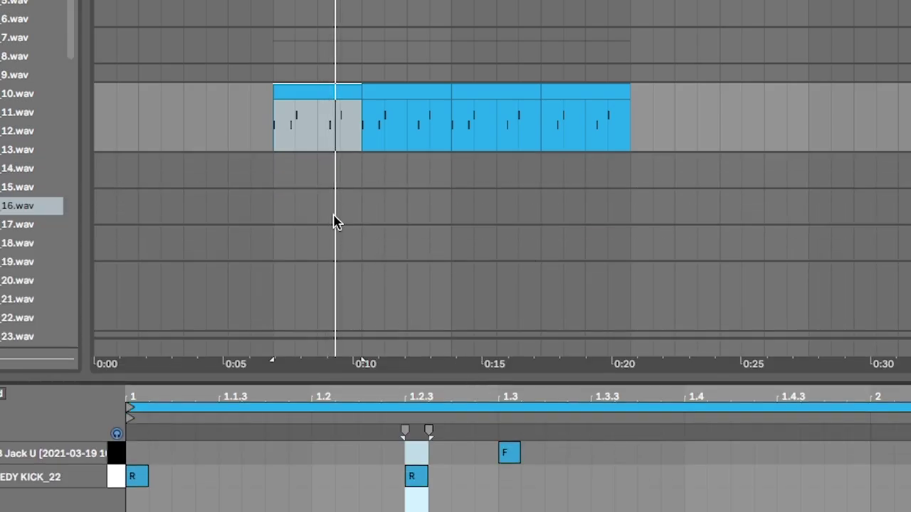
Duplicate the REMEDY HI HAT_3 clip repeatedly to fill its track from bar 5 to bar 13.
key("ctrl+shift+t")
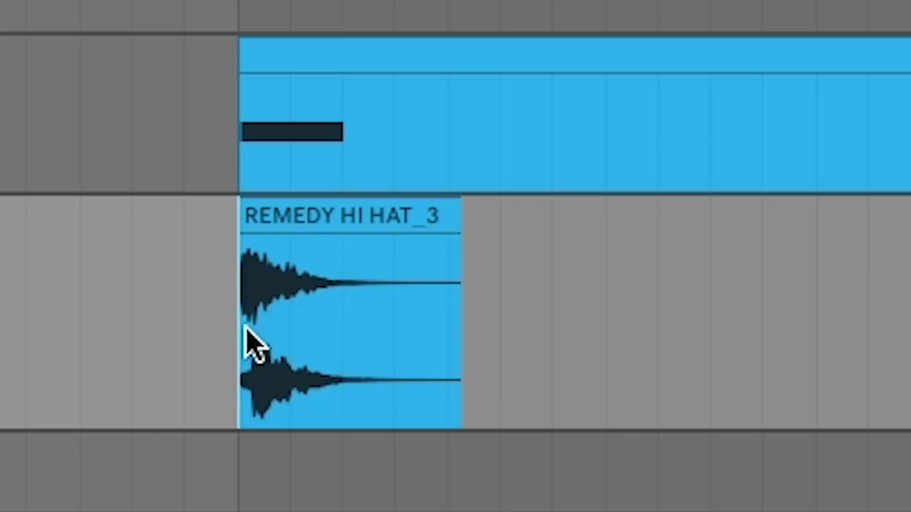
left_click_drag(248, 341, 373, 339)
key("ctrl+d")
key("ctrl+d")
key("ctrl+d")
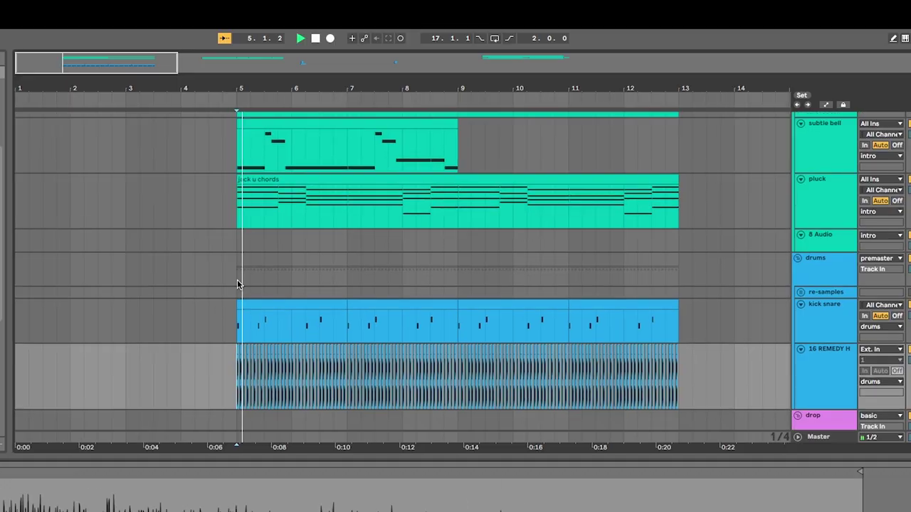
Insert an empty four-bar MIDI clip from bar 5 to bar 9 on the drop group's MIDI track.
scroll(329, 255, "up", 3)
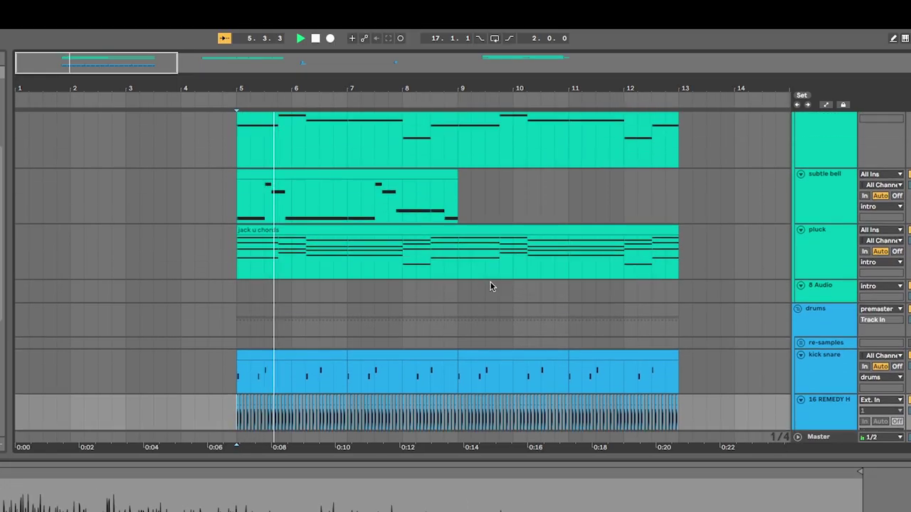
scroll(528, 282, "down", 5)
scroll(359, 302, "up", 2)
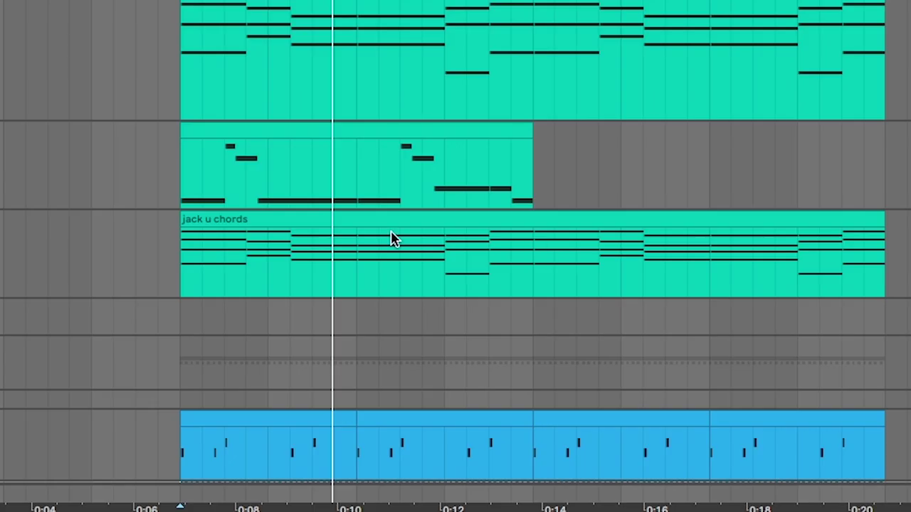
left_click(373, 130)
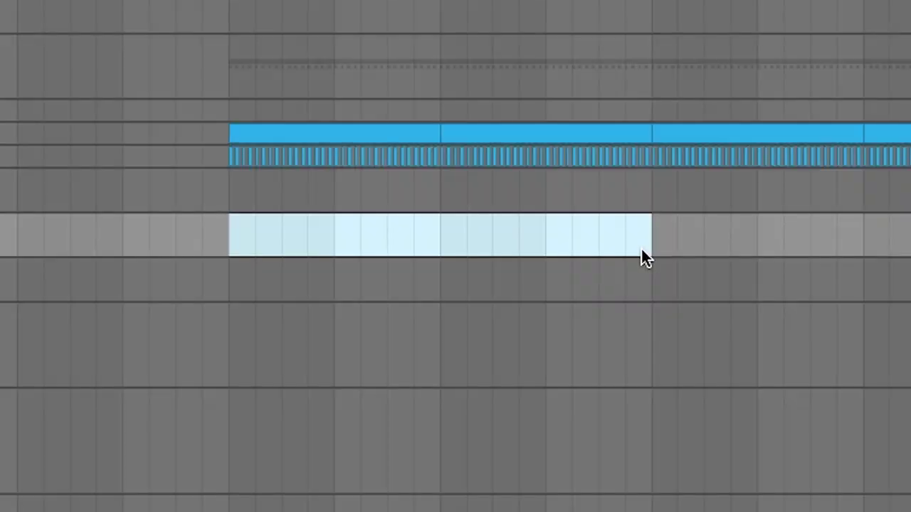
key("ctrl+shift+m")
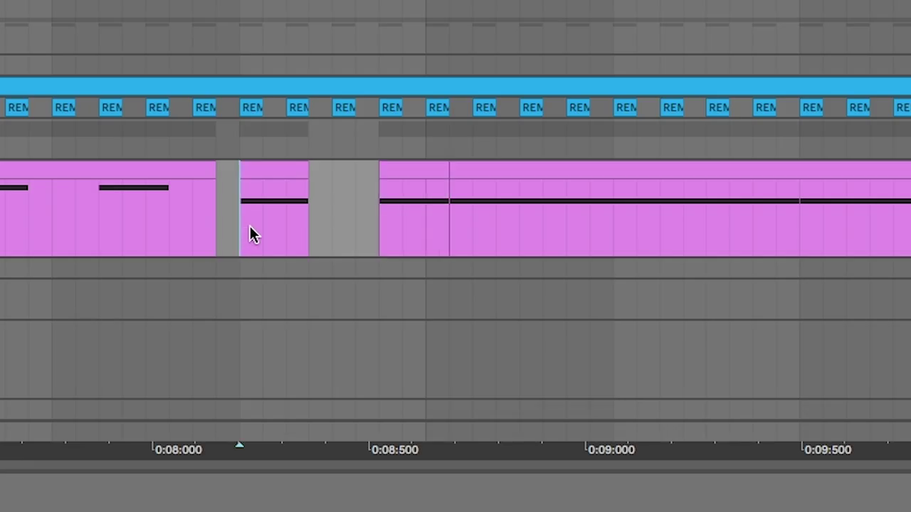
Move the fourth short B2 note of the drop melody slightly earlier and play back the result.
left_click_drag(250, 234, 447, 239)
left_click_drag(450, 173, 850, 204)
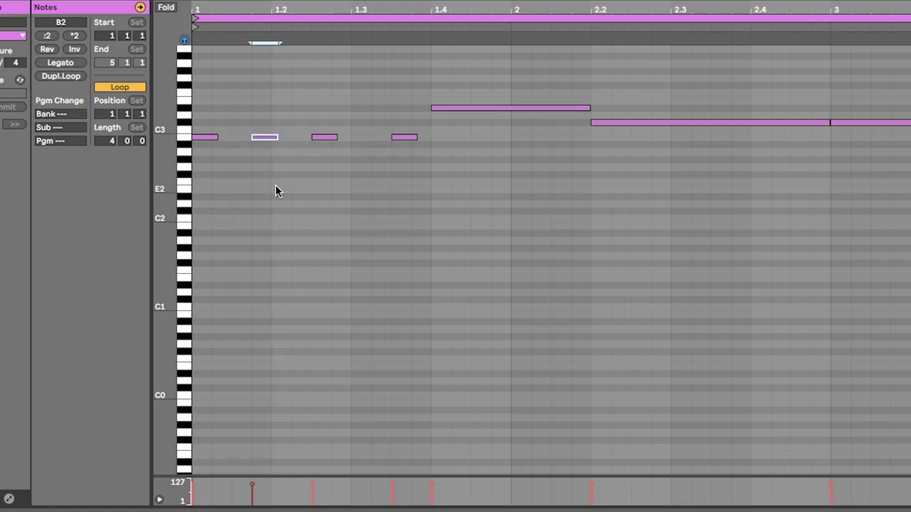
key("space")
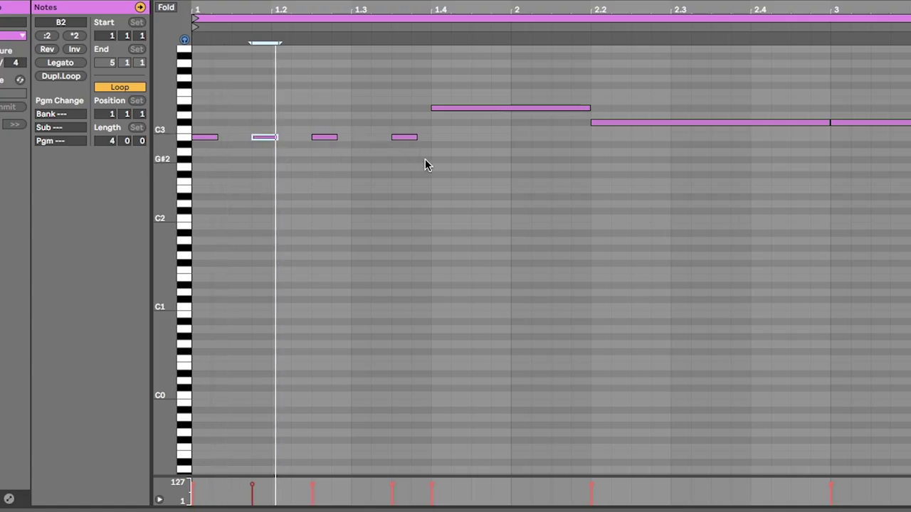
key("space")
left_click_drag(400, 137, 380, 143)
key("space")
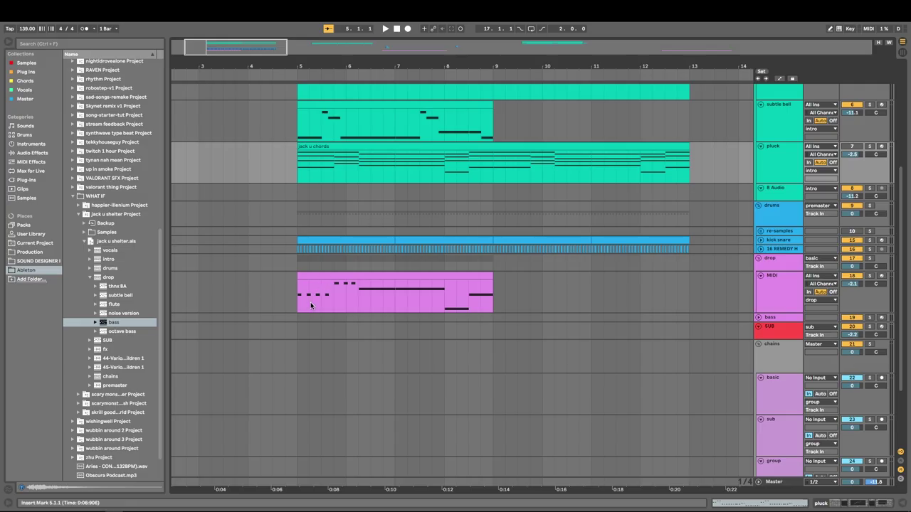
Move the drop clip's higher-note section earlier so it follows the first two low notes, and play it back.
left_click_drag(330, 303, 331, 285)
left_click_drag(235, 203, 233, 204)
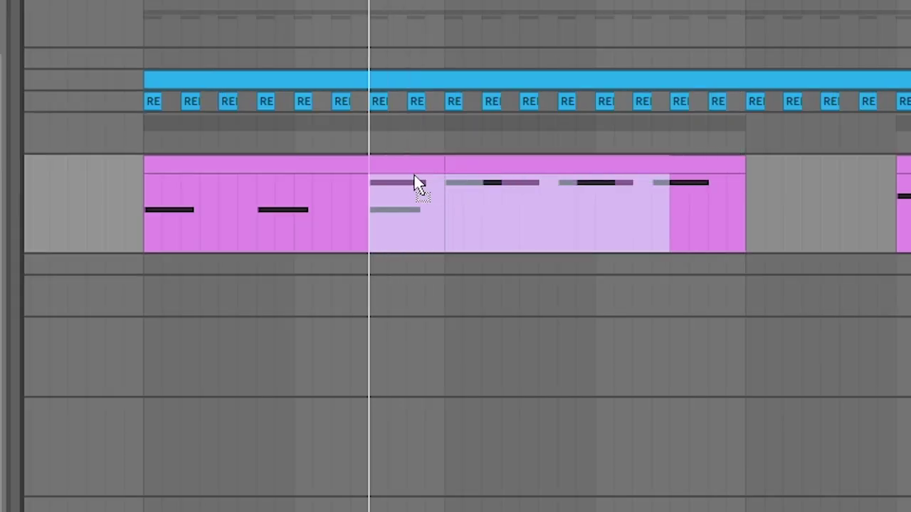
left_click_drag(415, 178, 412, 180)
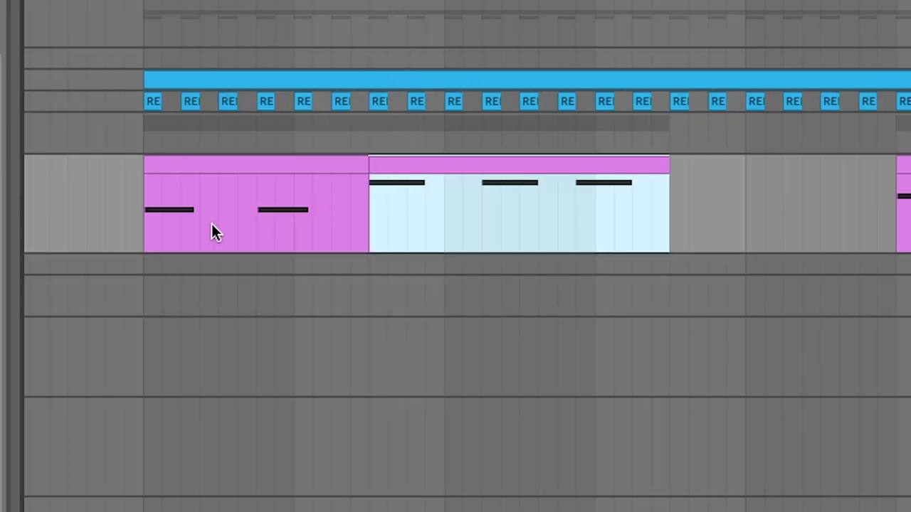
left_click(151, 217)
key("space")
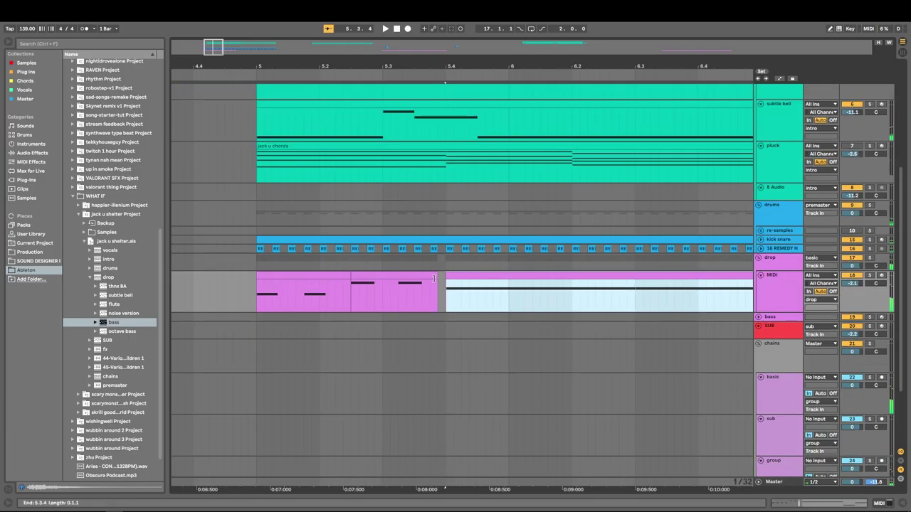
left_click(396, 305)
key("space")
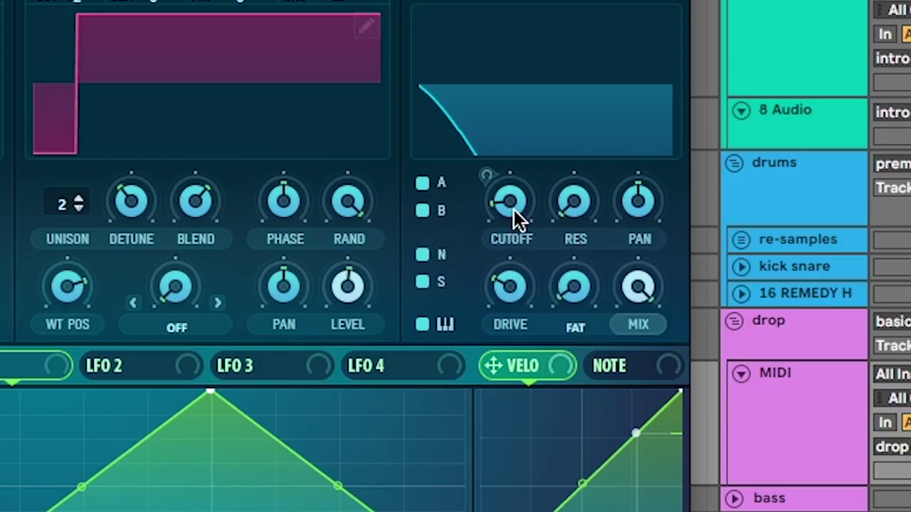
Lower Serum's filter cutoff slightly during playback and select envelope 1.
left_click_drag(511, 205, 512, 207)
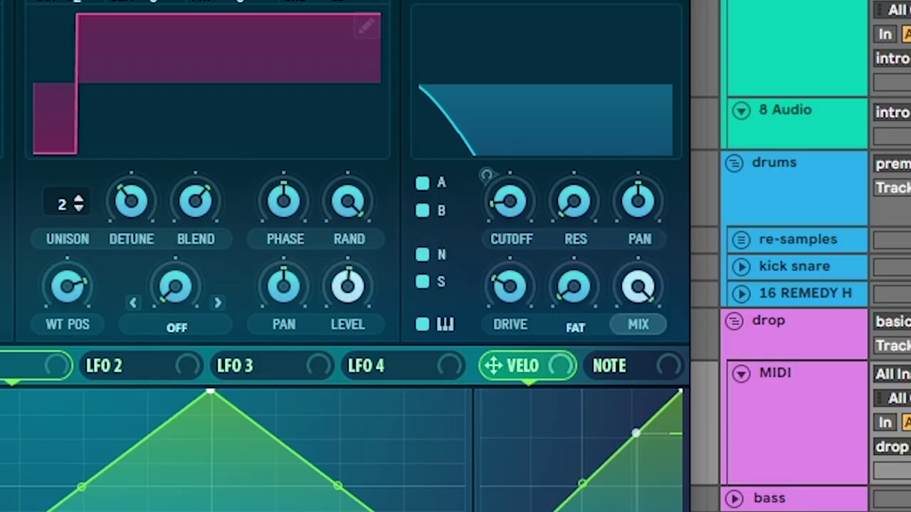
key("space")
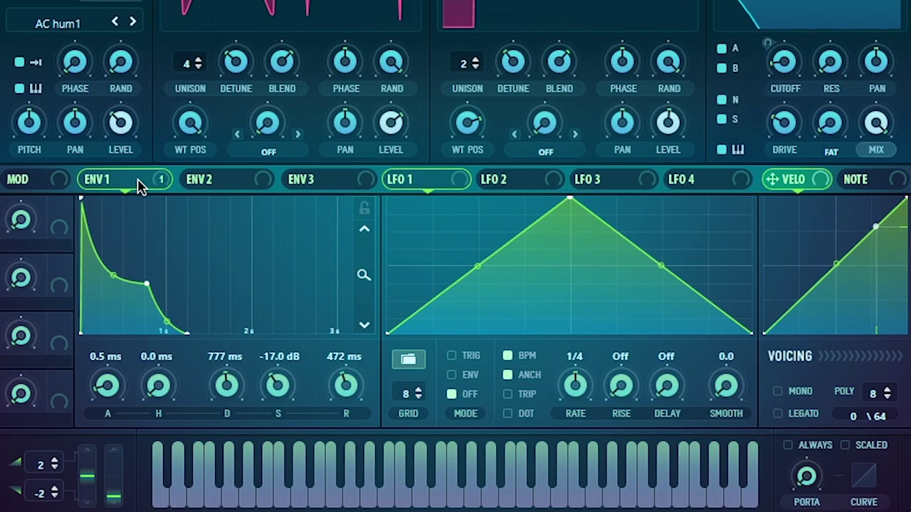
left_click(139, 183)
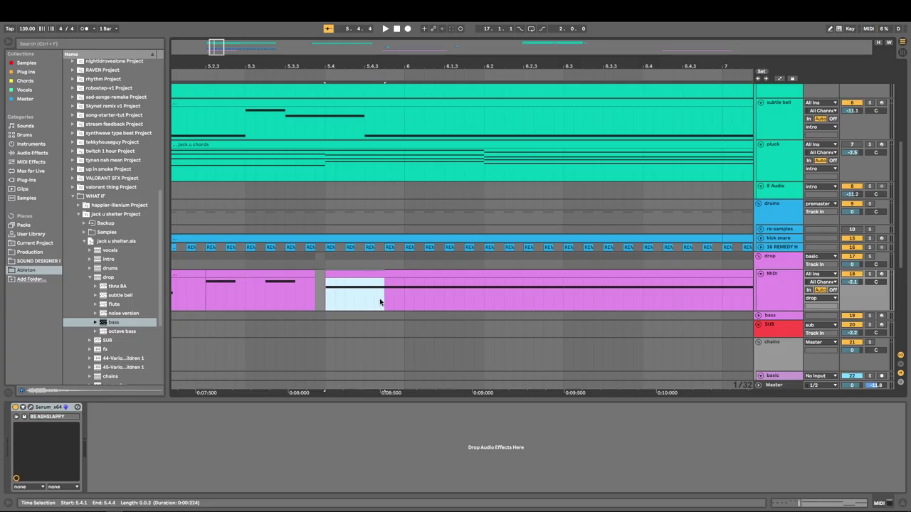
Chop the held note from 5.4.1 in the drop MIDI clip into short duplicated segments separated by gaps.
mouse_move(370, 301)
left_mouse_down()
mouse_move(323, 298)
mouse_move(365, 277)
mouse_move(354, 274)
left_mouse_up()
key("ctrl+d")
left_click(383, 275)
left_click_drag(414, 275, 405, 275)
left_click(325, 296)
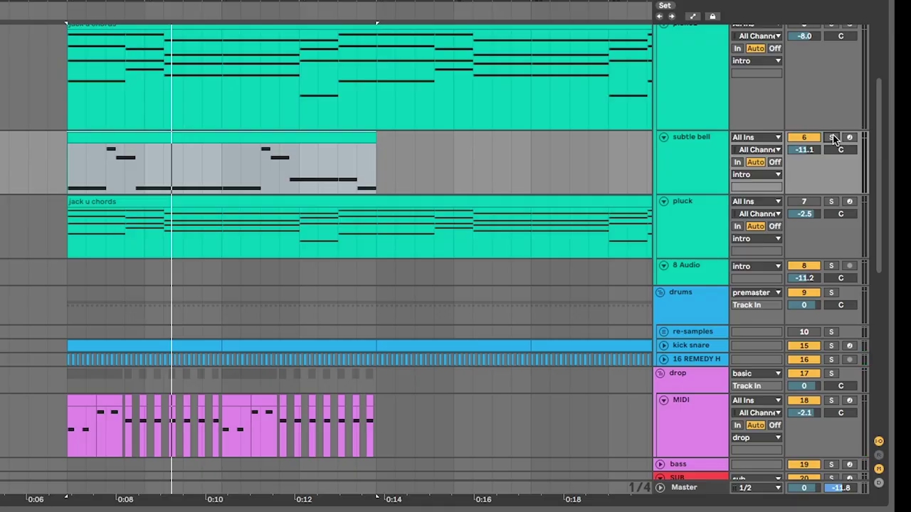
Insert a new MIDI track below the drop MIDI track and copy the subtle bell clip onto it.
scroll(833, 135, "down", 3)
left_click(704, 330)
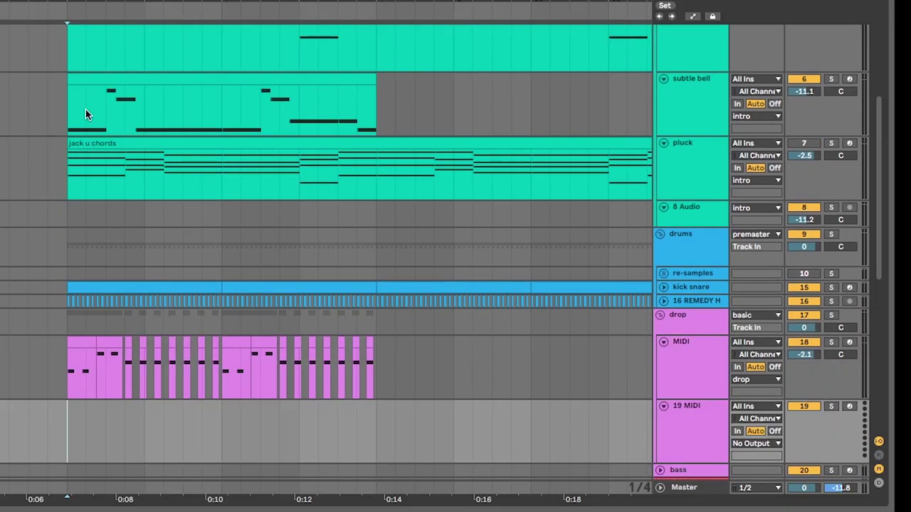
left_click(110, 79)
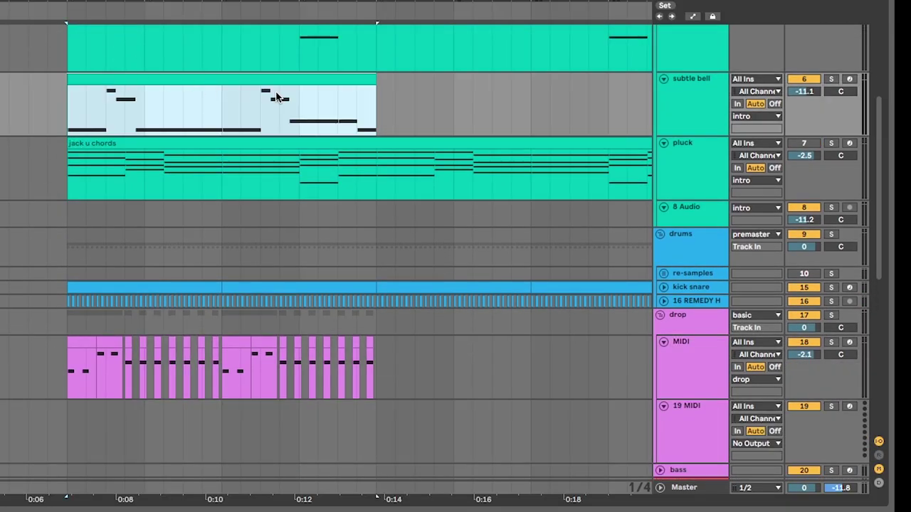
left_click_drag(159, 79, 160, 407)
Search the browser for a sampler instrument and load it onto the new MIDI track.
scroll(69, 291, "down", 5)
scroll(69, 291, "up", 1)
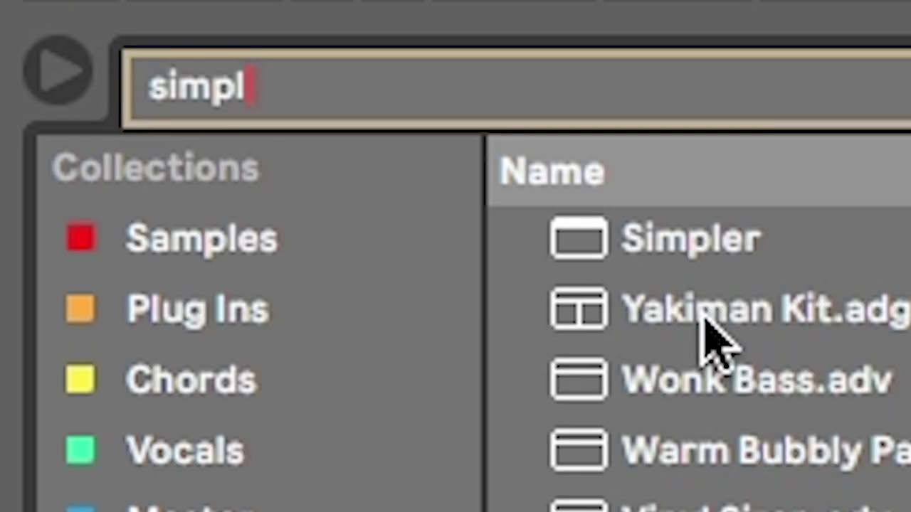
key("BackSpace")
type("a")
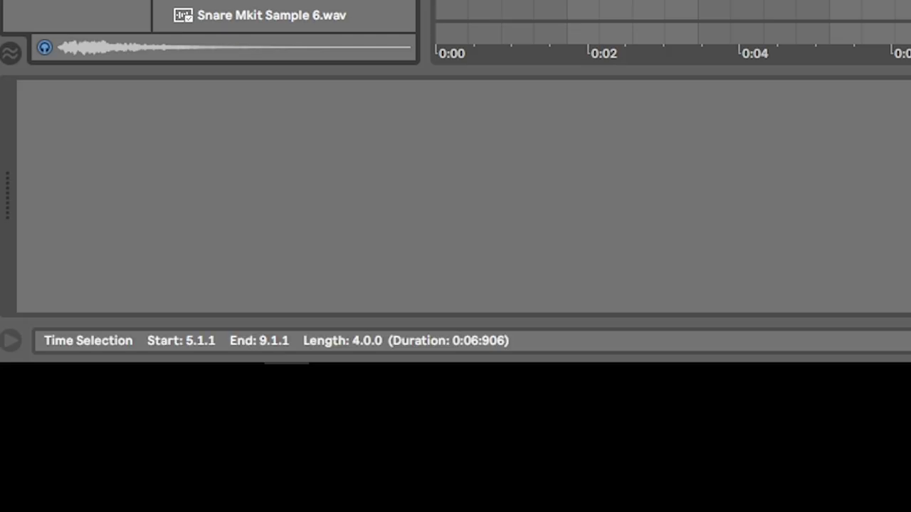
double_click(701, 311)
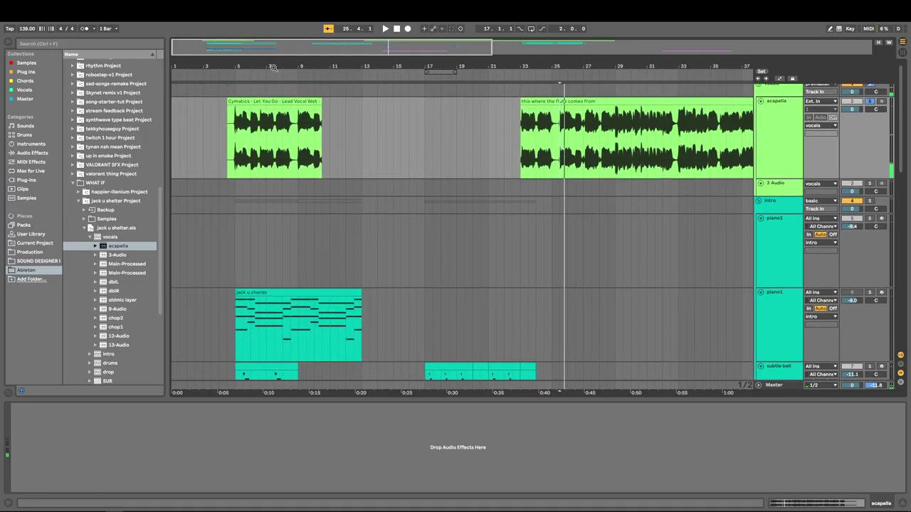
Load the Cymatics lead vocal sample from the acapella track into the empty Sampler on the new MIDI track.
left_click_drag(273, 68, 267, 150)
left_click_drag(261, 197, 420, 202)
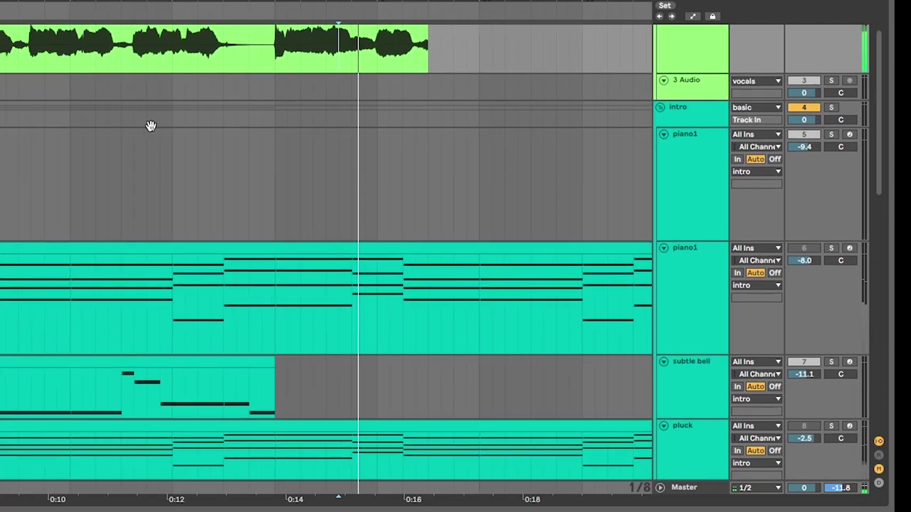
left_click_drag(150, 126, 313, 187)
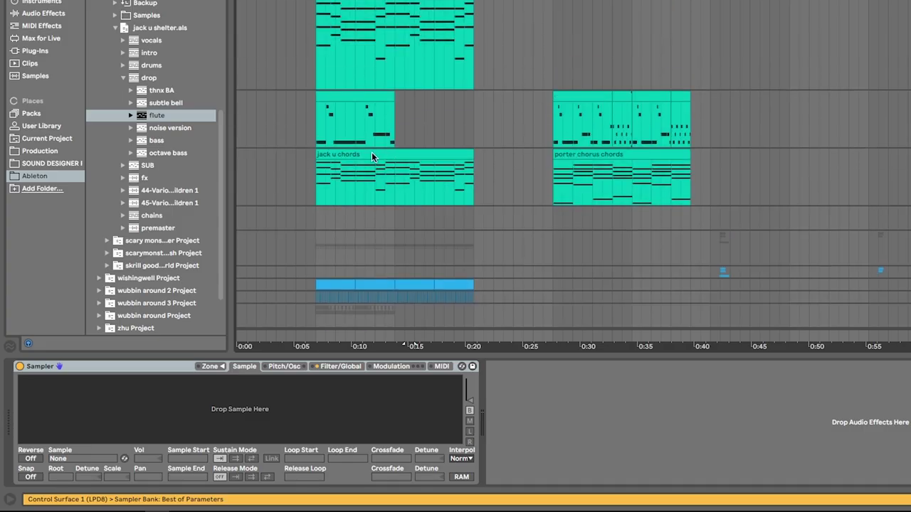
scroll(380, 148, "up", 5)
left_click_drag(403, 344, 171, 413)
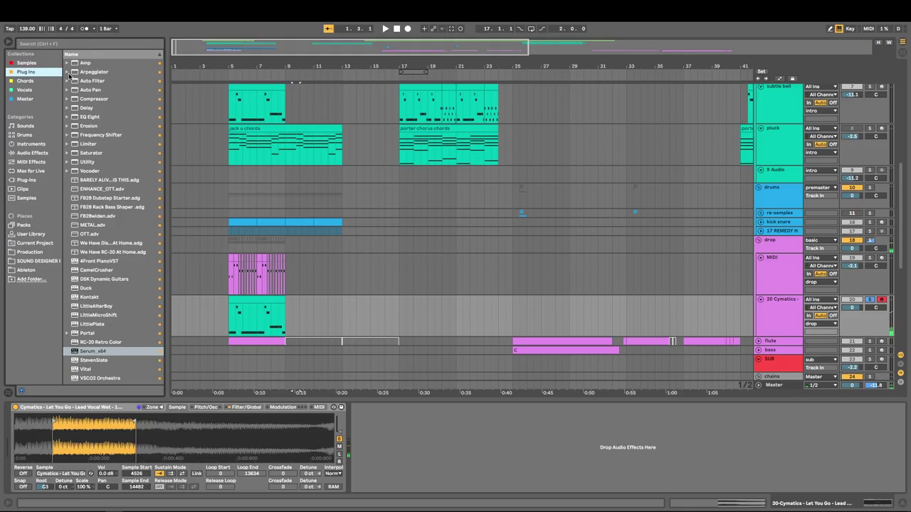
Add a Tuner after the Sampler, shorten the vocal sample's sustain loop and reposition the start of its release loop.
key("ctrl+f")
type("tuner")
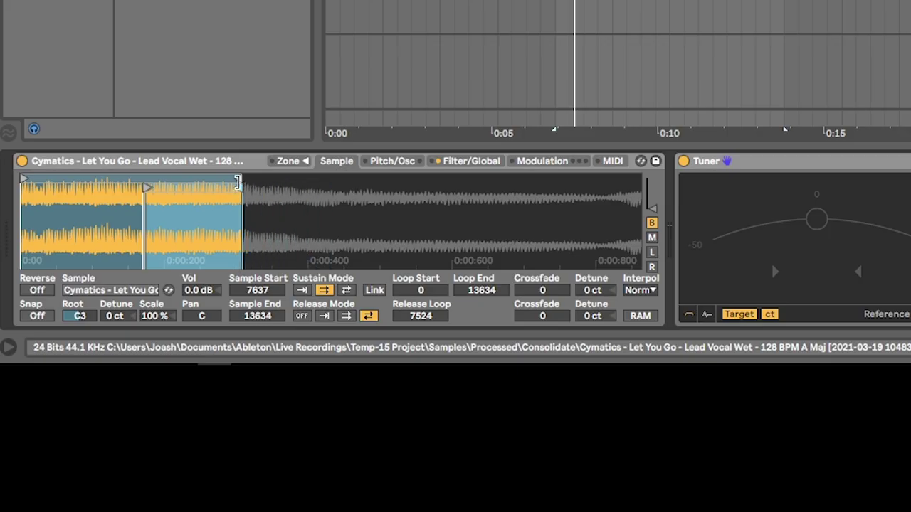
left_click_drag(240, 177, 142, 178)
key("space")
left_click_drag(148, 188, 208, 188)
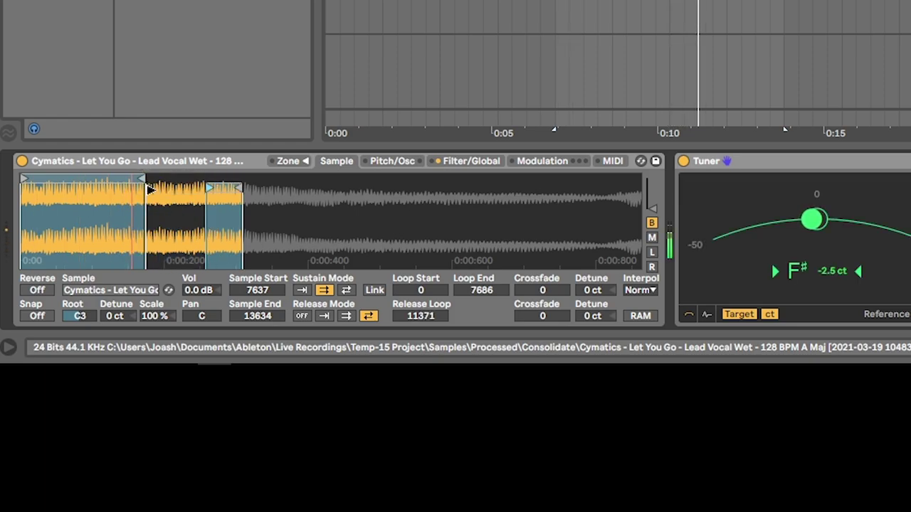
mouse_move(151, 190)
left_mouse_down()
mouse_move(93, 190)
mouse_move(101, 190)
left_mouse_up()
mouse_move(210, 189)
left_mouse_down()
mouse_move(89, 204)
mouse_move(100, 204)
left_mouse_up()
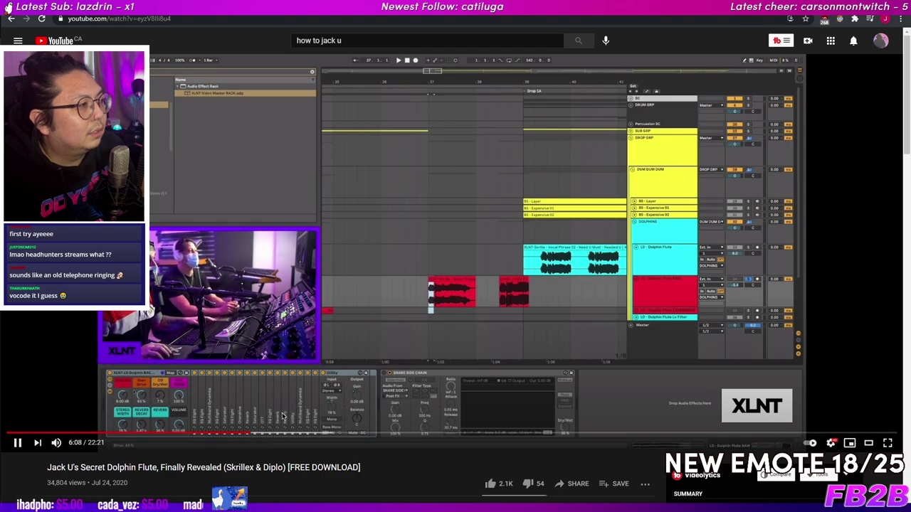
Switch to the YouTube video on Jack U's dolphin flute and jump back to about 5:30 to study its effect chain.
left_click(226, 435)
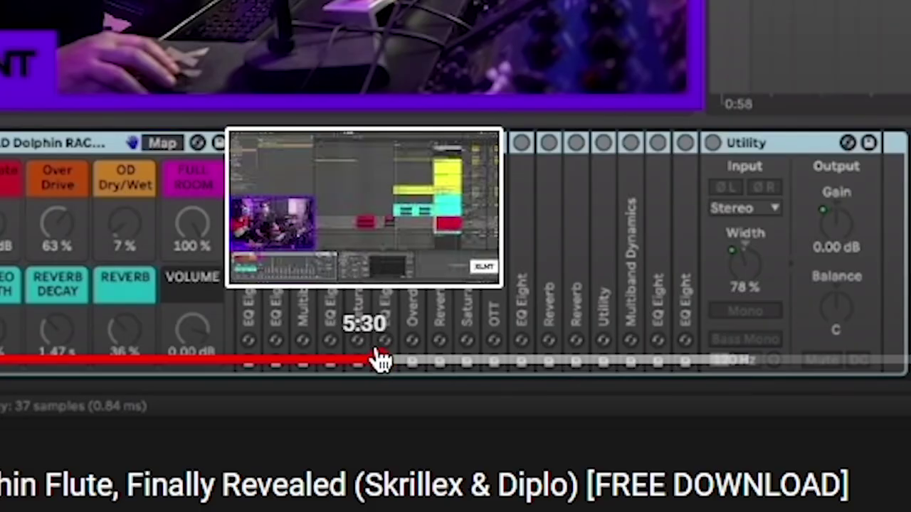
left_click(419, 374)
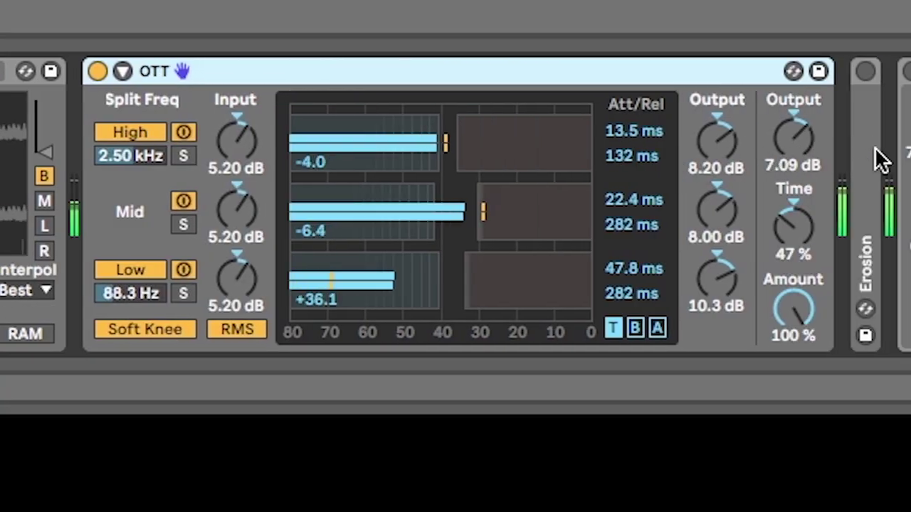
Turn on the flute track's Erosion, EQ Eight, LittlePlate, Overdrive and second EQ Eight effects, and unfold the Saturator at the chain's end.
double_click(879, 159)
left_click(864, 72)
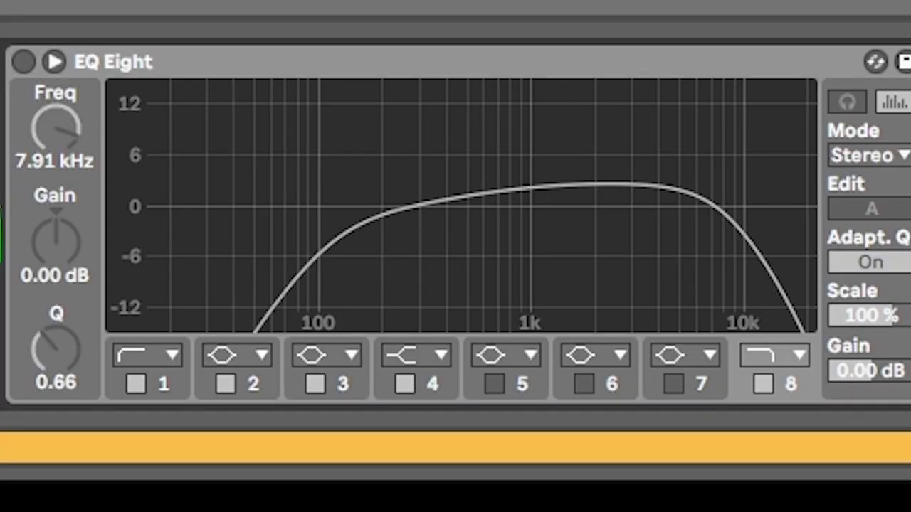
left_click(654, 56)
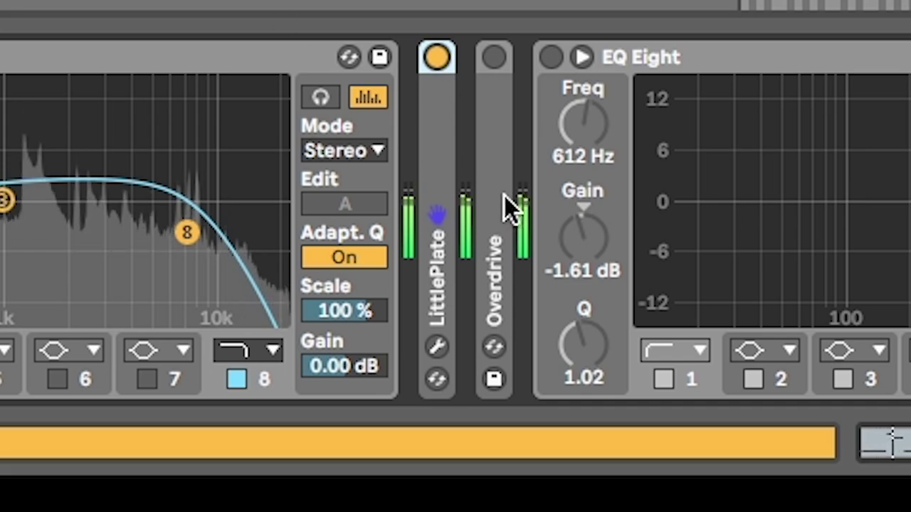
double_click(496, 175)
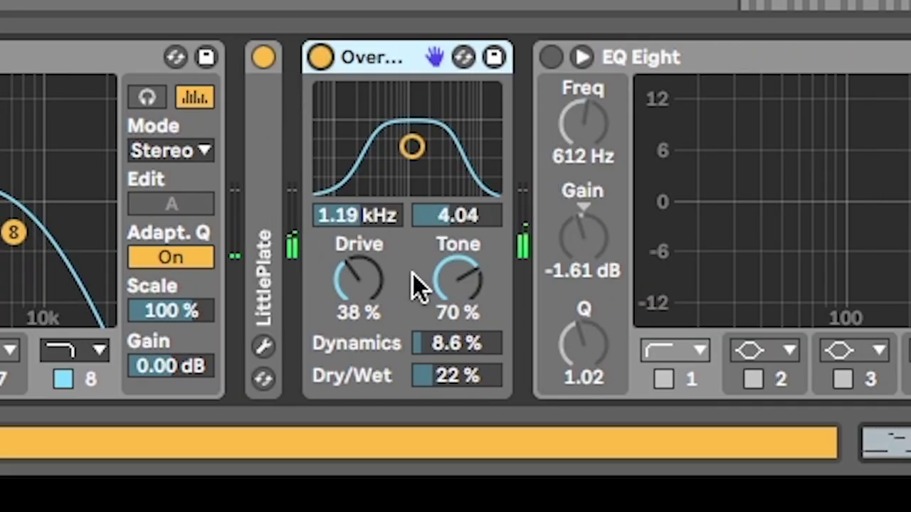
left_click(552, 57)
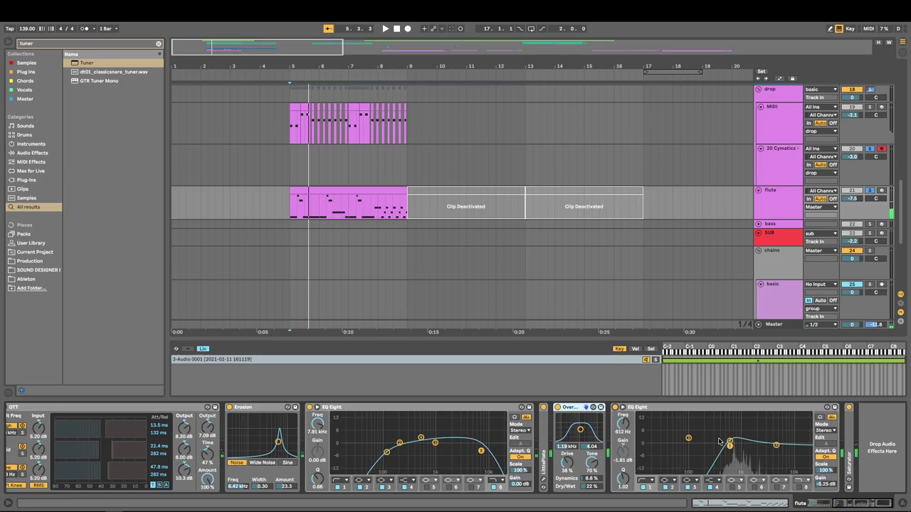
double_click(850, 434)
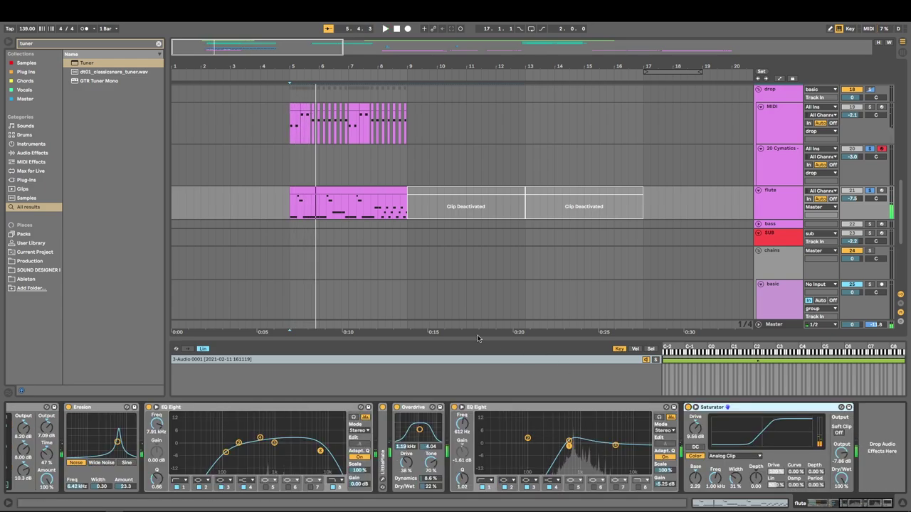
Place the flute clip from bar 25 earlier on the flute track and play it back.
scroll(282, 219, "up", 3)
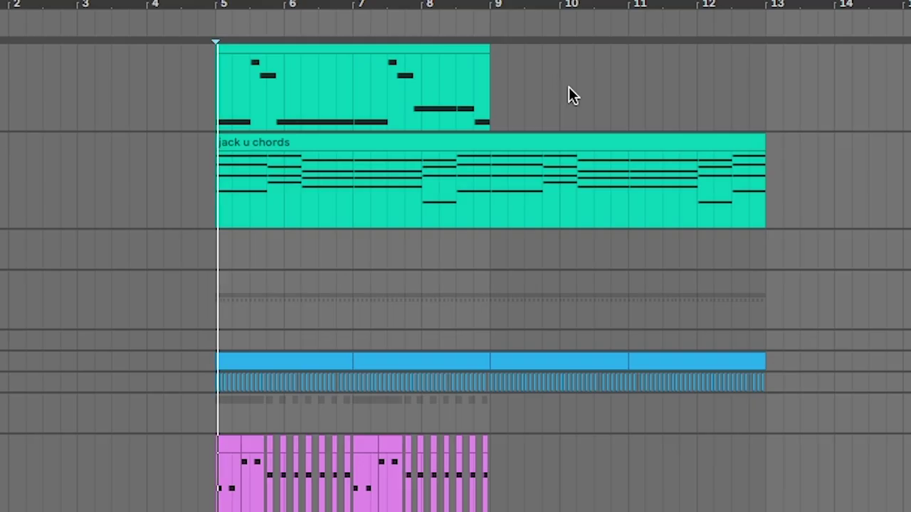
scroll(674, 332, "down", 10)
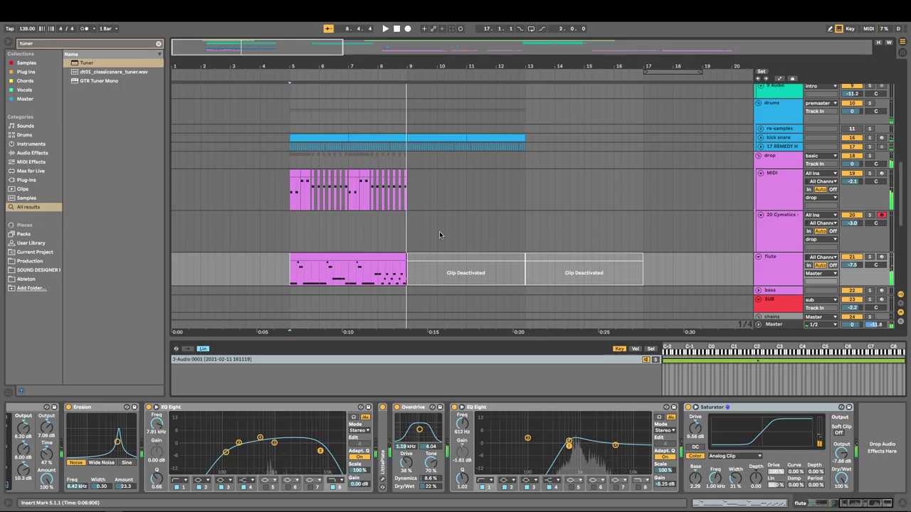
scroll(519, 280, "down", 2)
left_click_drag(572, 159, 372, 187)
left_click_drag(674, 220, 191, 224)
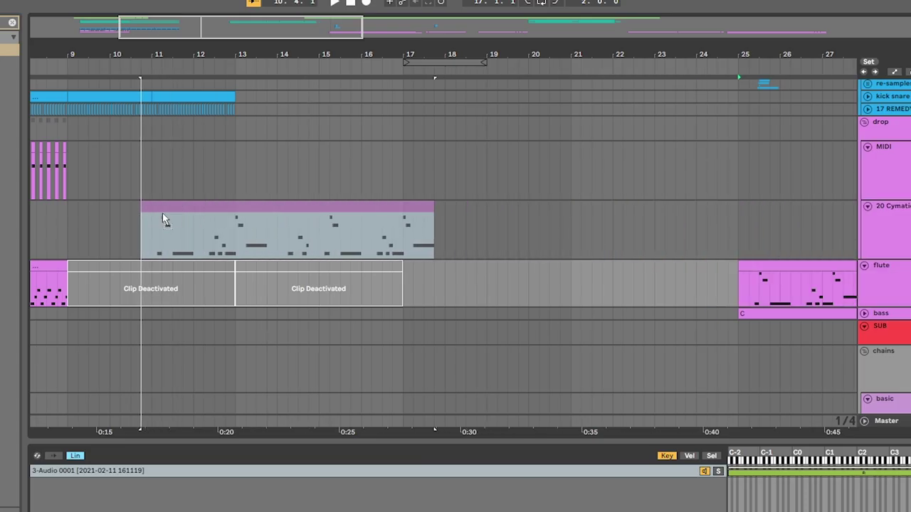
left_click_drag(59, 275, 60, 275)
left_click_drag(121, 261, 443, 267)
left_click_drag(373, 267, 241, 274)
left_click(218, 313)
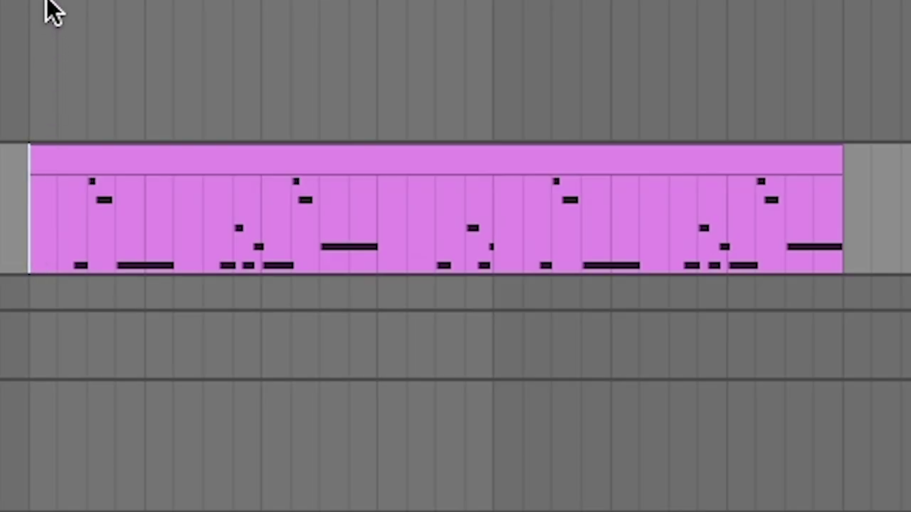
key("space")
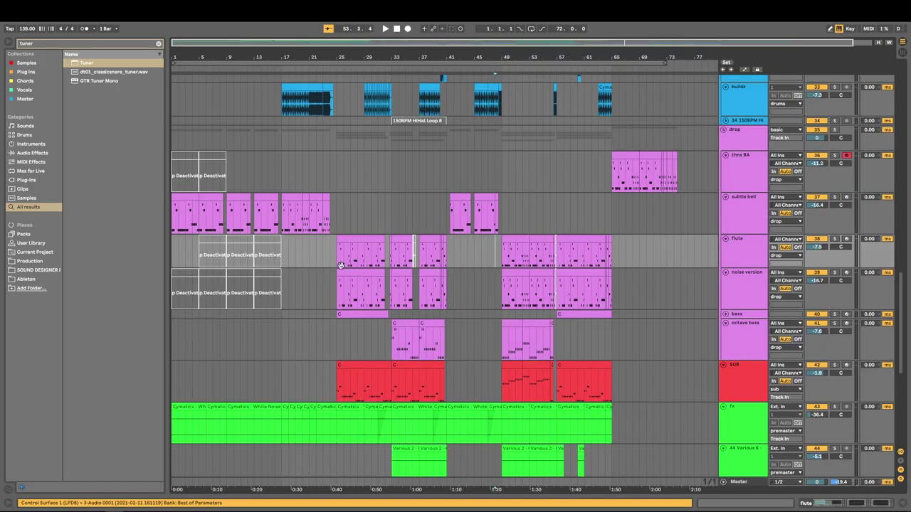
Look through the full project up to the vocals group and set the insert marker before the Main-Process recordings.
scroll(326, 250, "down", 3)
scroll(326, 250, "up", 6)
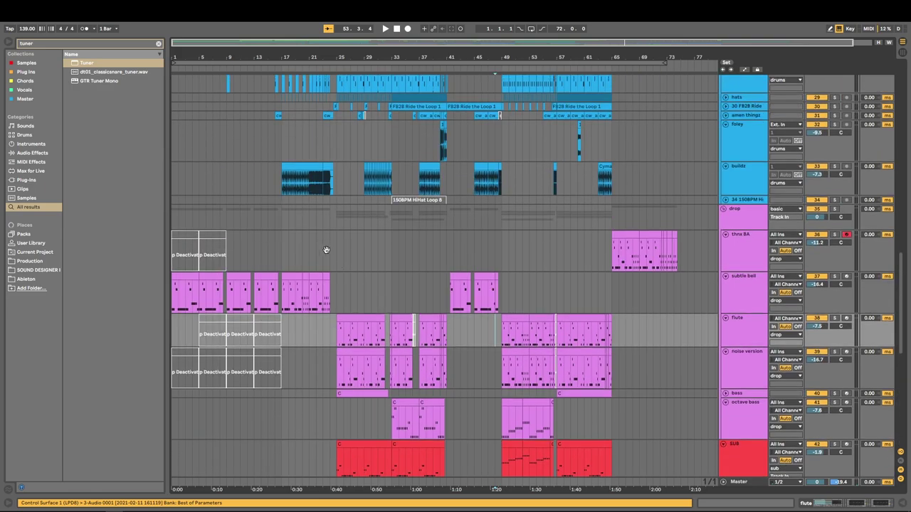
scroll(326, 249, "up", 10)
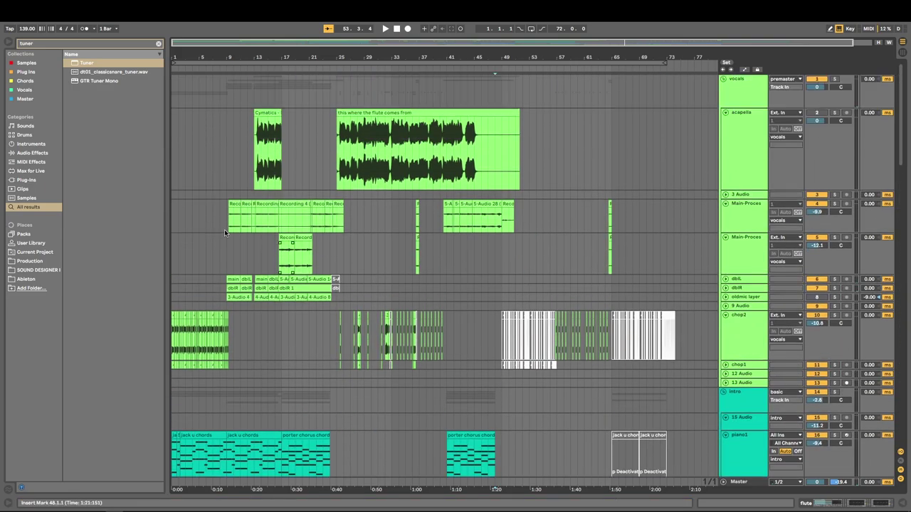
left_click(225, 230)
double_click(725, 228)
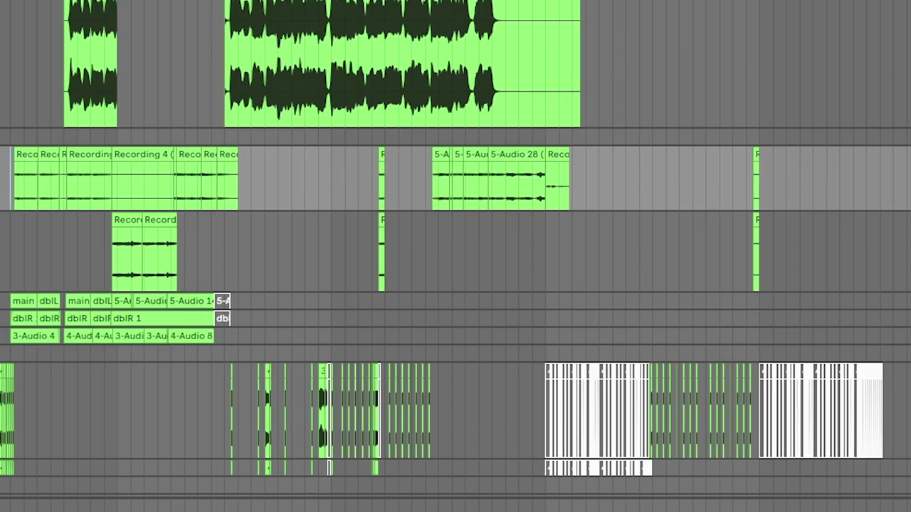
scroll(231, 214, "up", 5)
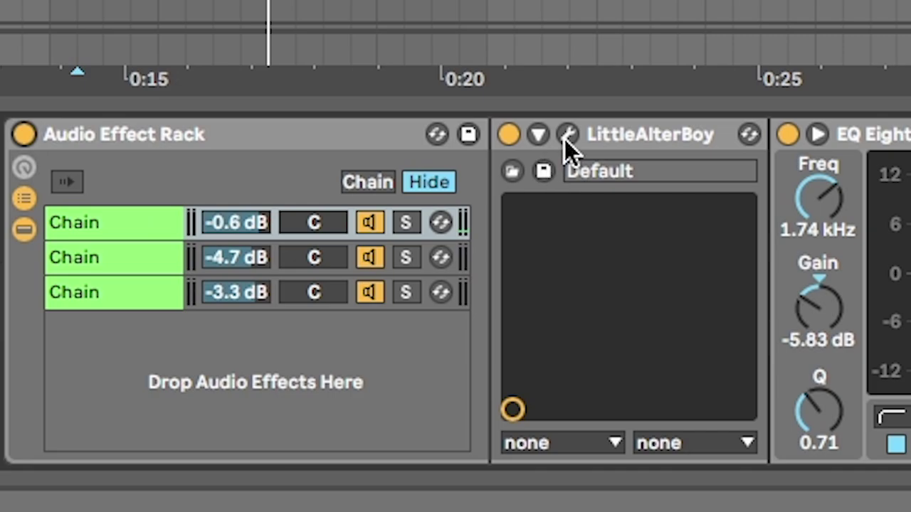
Inspect the pitch and formant of LittleAlterBoy in the vocal rack's first chain, and examine the rack's other chains.
left_click(566, 136)
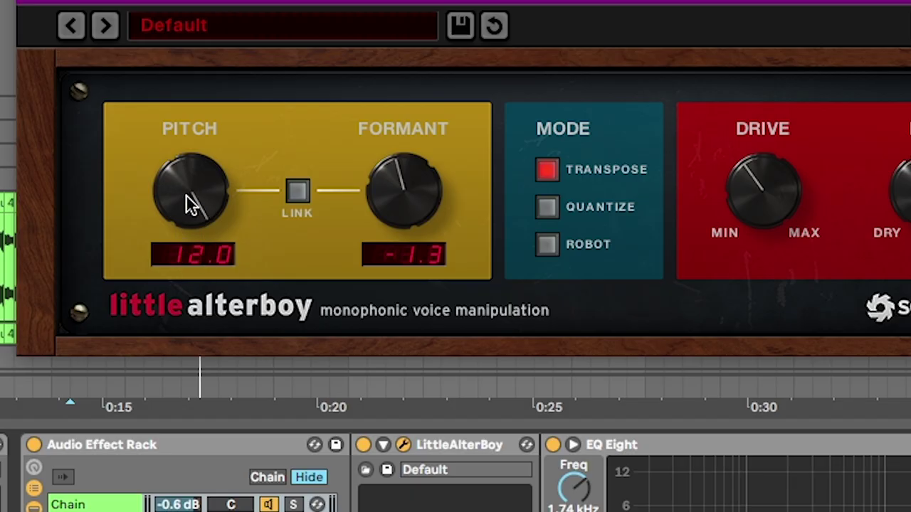
left_click_drag(187, 207, 183, 186)
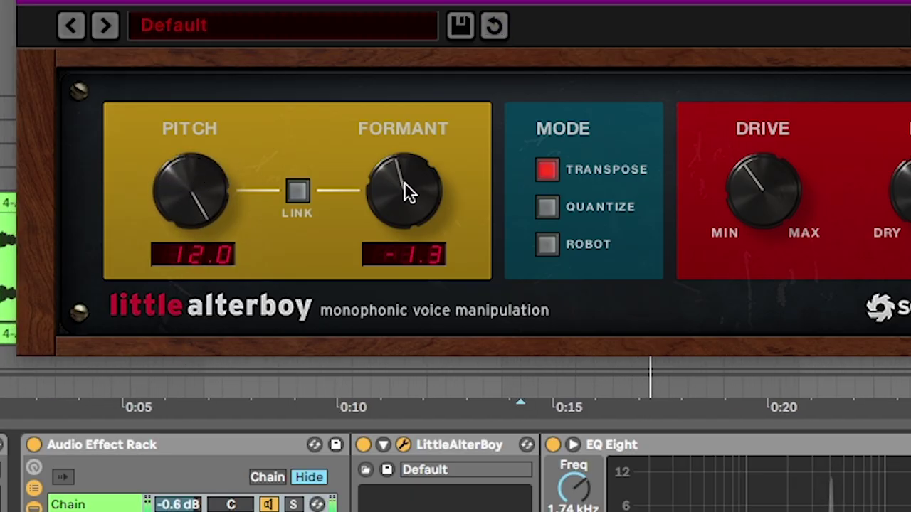
left_click_drag(401, 176, 399, 180)
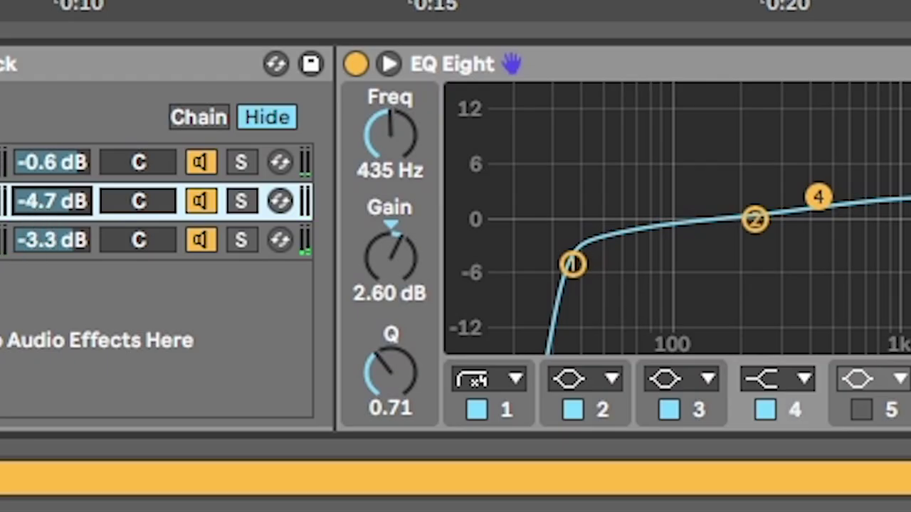
left_click(6, 240)
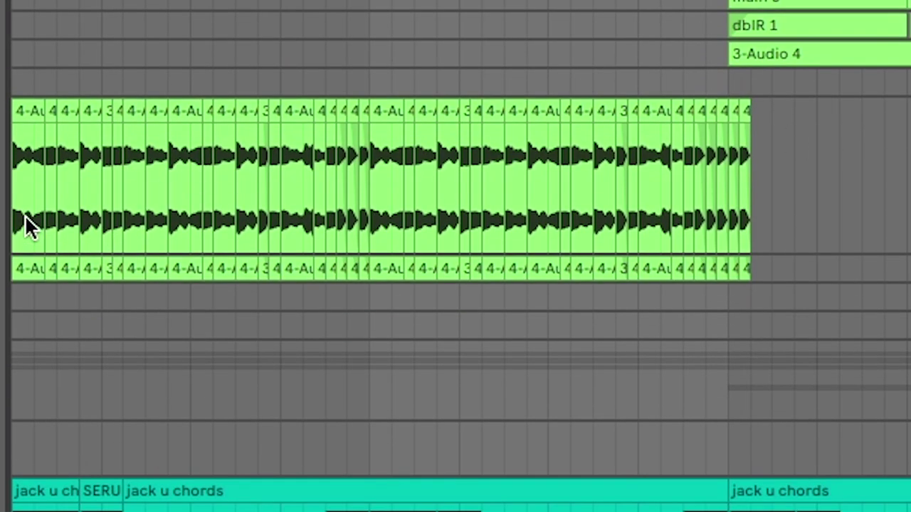
Play the chopped vocal clips on the chop2 track near the project's start and examine the vocal tracks through bar 30.
left_click(26, 217)
scroll(34, 216, "up", 3)
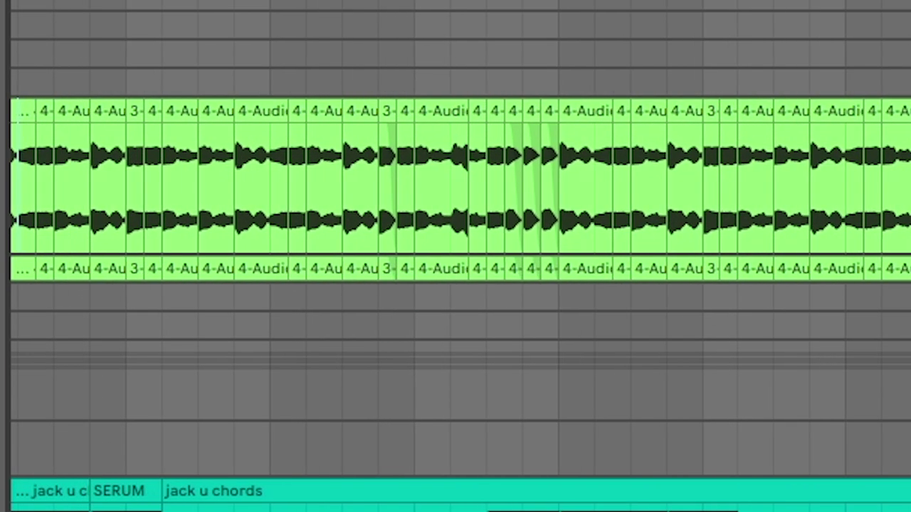
scroll(34, 217, "left", 2)
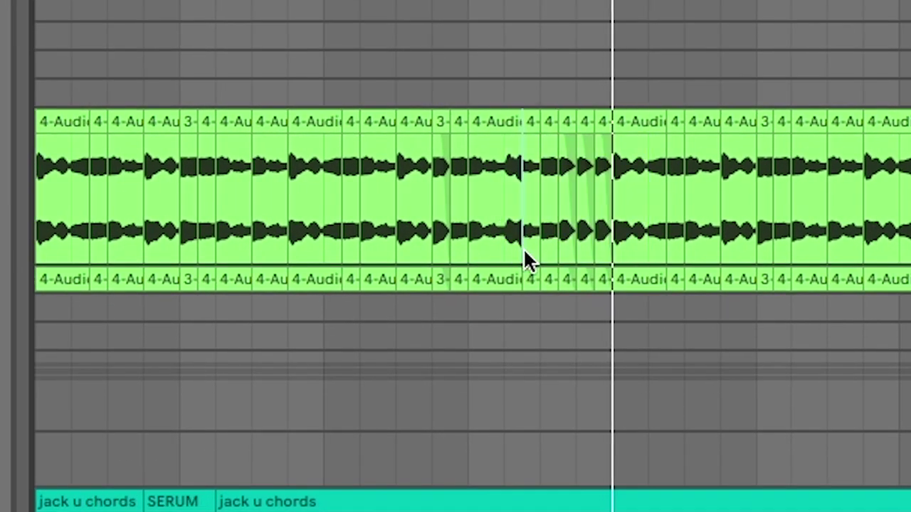
left_click_drag(524, 248, 399, 238)
left_click_drag(783, 219, 533, 197)
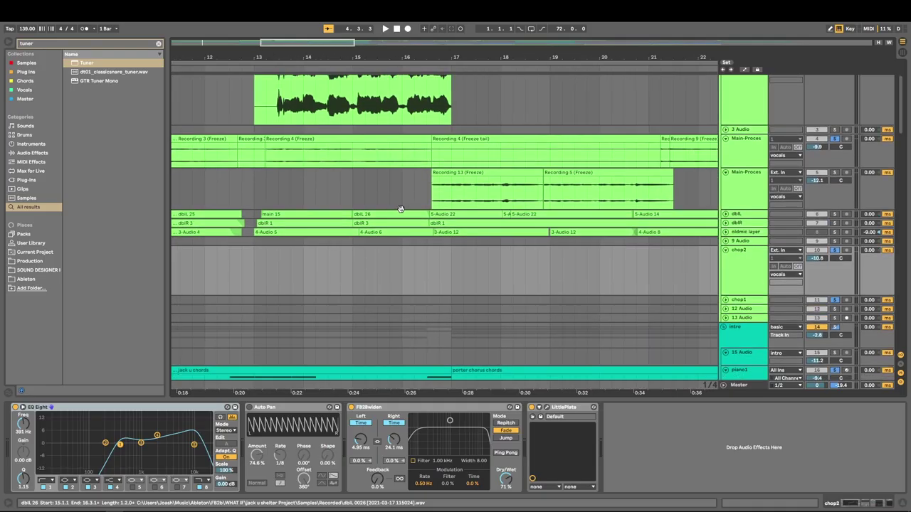
left_click_drag(533, 183, 391, 222)
scroll(390, 222, "right", 6)
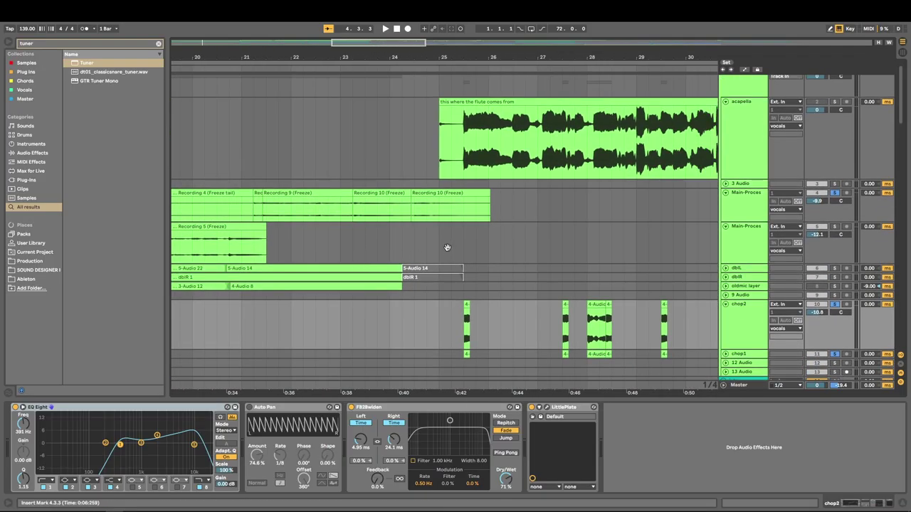
left_click(390, 246)
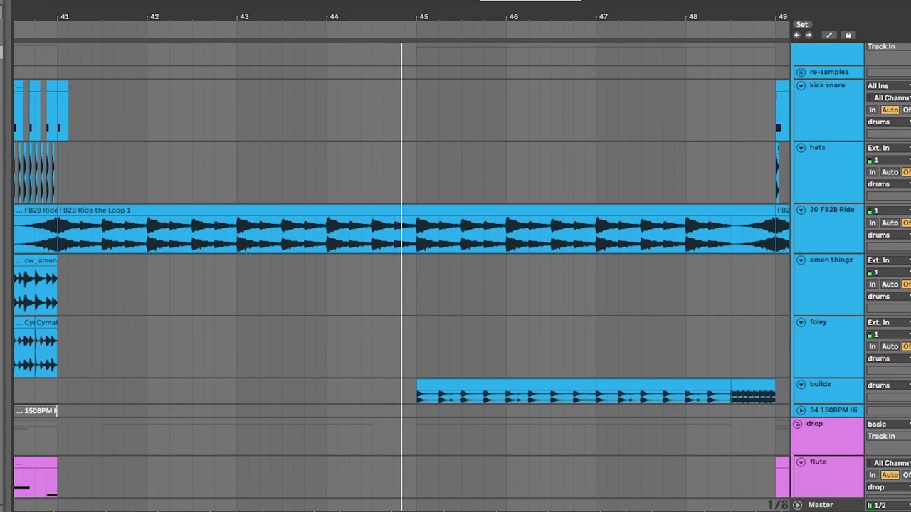
Examine the drum, build and drop tracks around bar 49 and select the kick snare track.
scroll(399, 285, "down", 8)
scroll(507, 176, "up", 2)
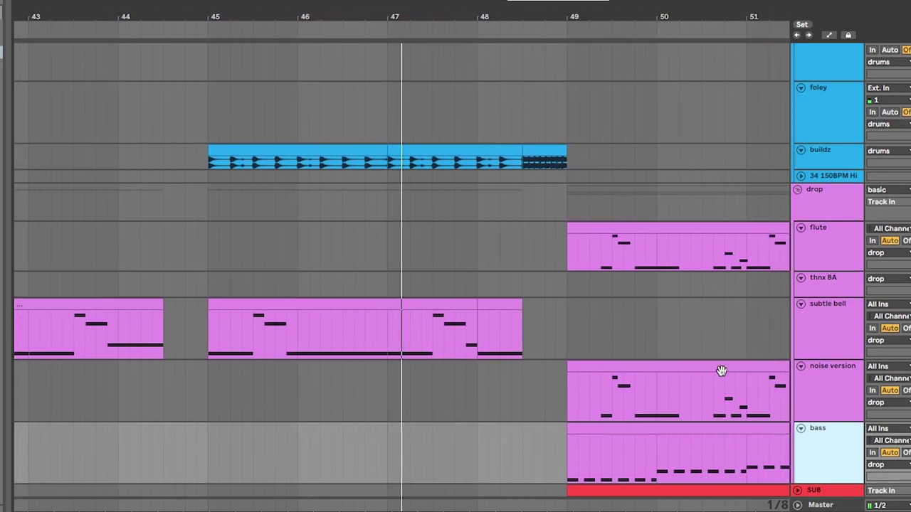
scroll(705, 356, "up", 5)
scroll(706, 356, "up", 5)
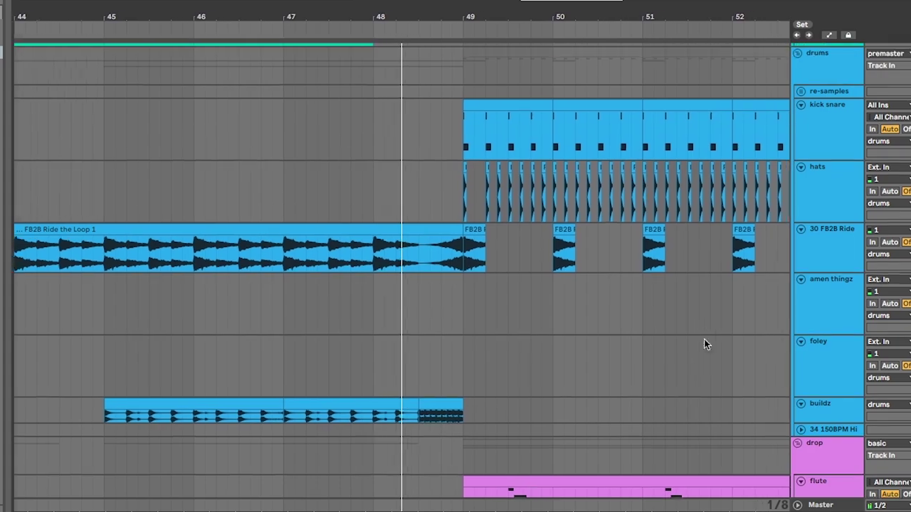
left_click(827, 117)
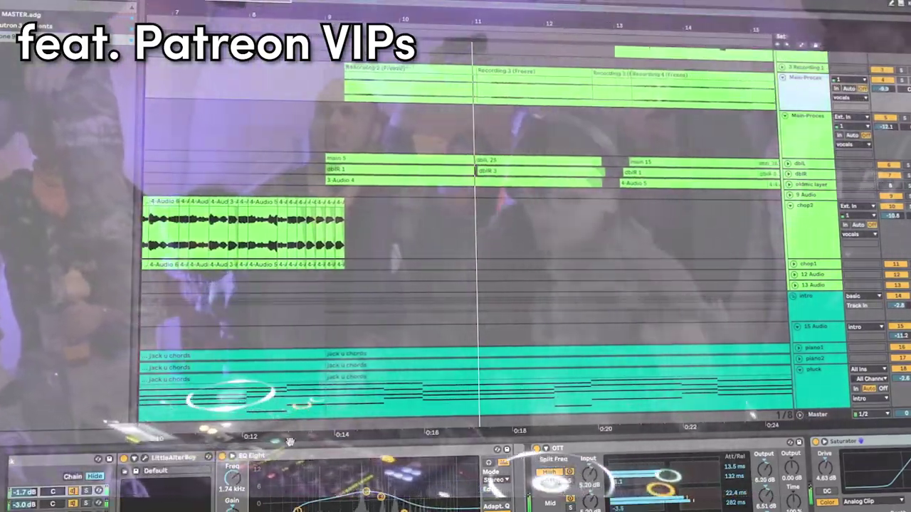
left_click_drag(290, 442, 608, 447)
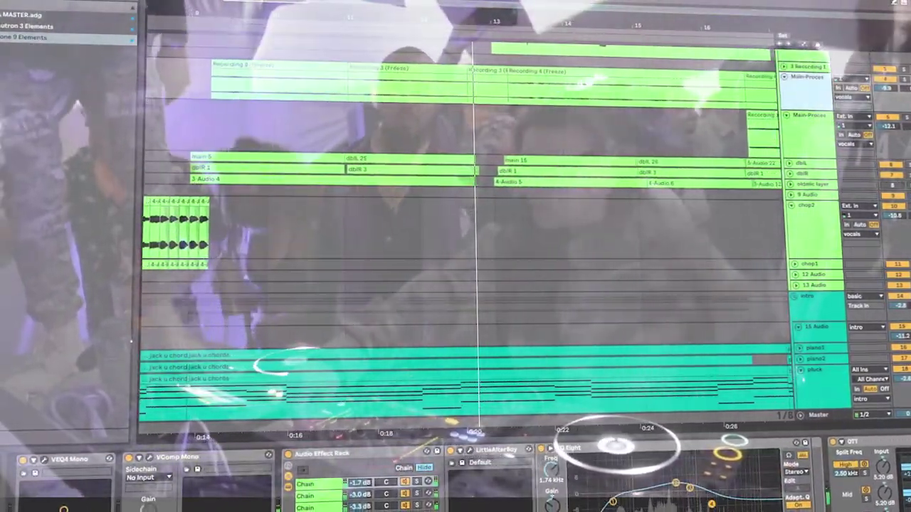
Inspect the Serum patch of the intro group's bass track, including its oscillators, envelope and filter, and close the plugin window.
scroll(463, 235, "down", 10)
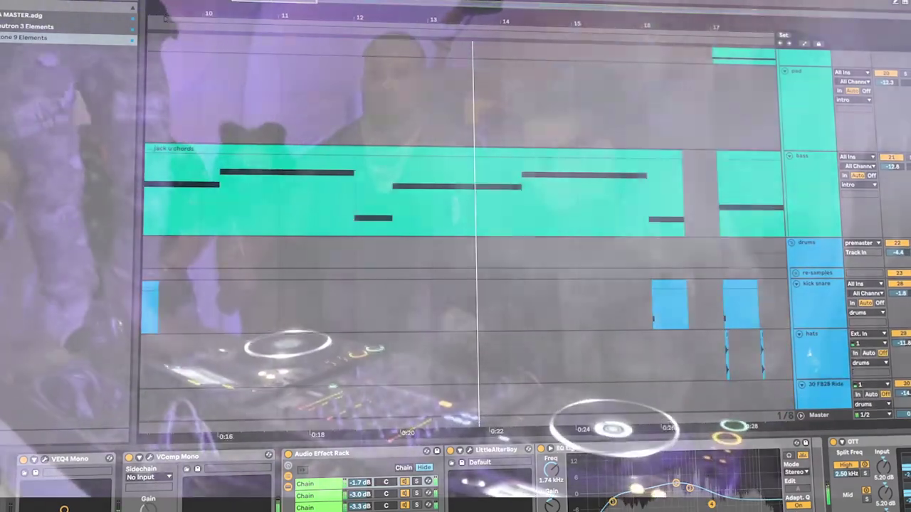
left_click(808, 193)
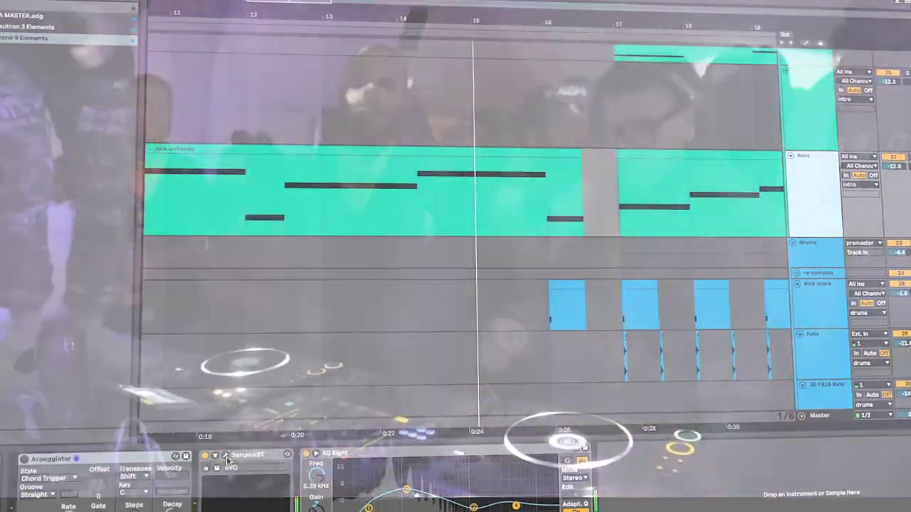
left_click(225, 470)
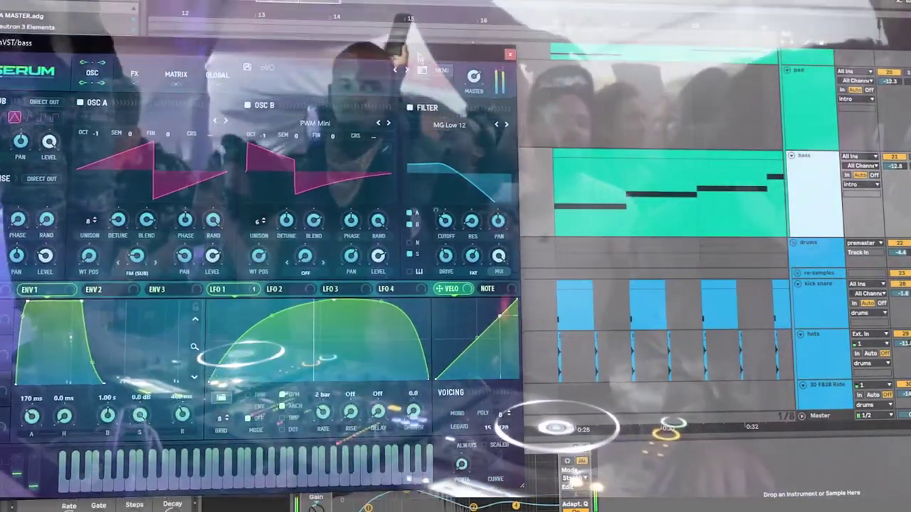
left_click_drag(419, 55, 418, 42)
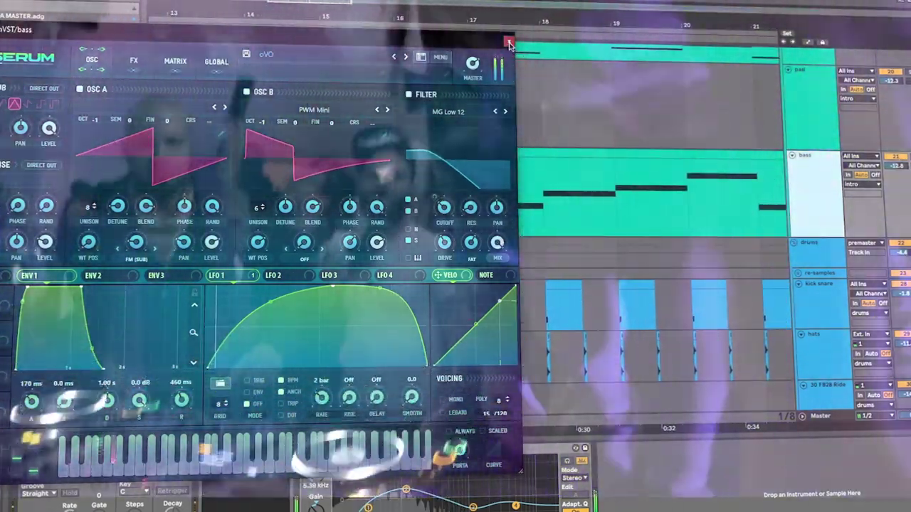
left_click(508, 42)
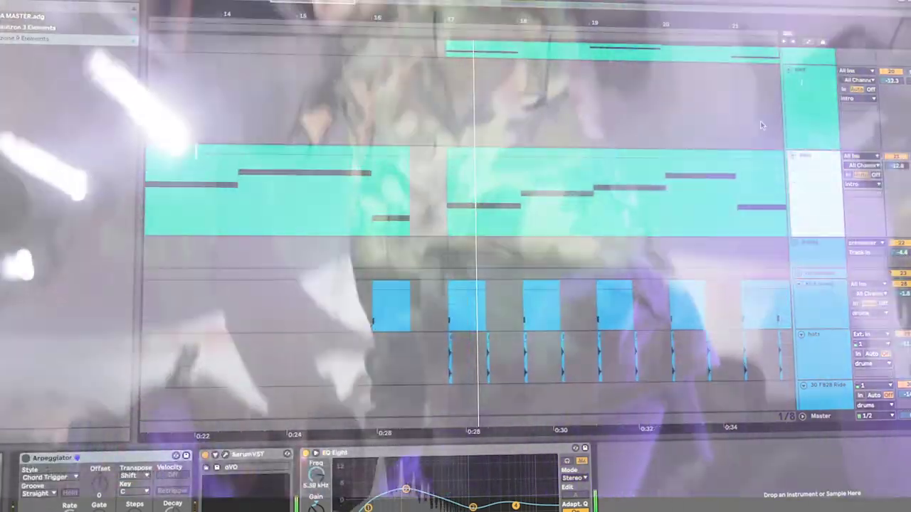
Look through the drum, build and drop tracks from bar 17 and show the devices of the drop group's flute track.
scroll(265, 368, "down", 8)
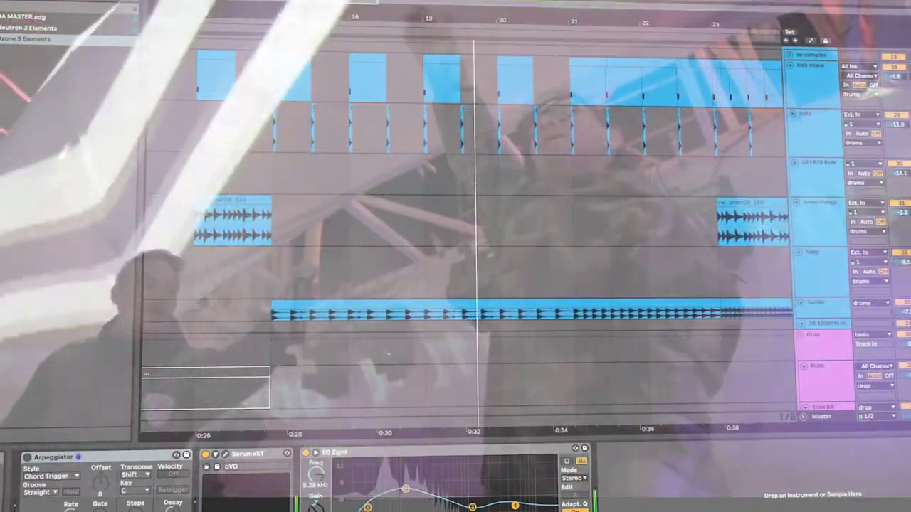
scroll(265, 367, "up", 1)
scroll(467, 235, "up", 2)
scroll(467, 235, "down", 10)
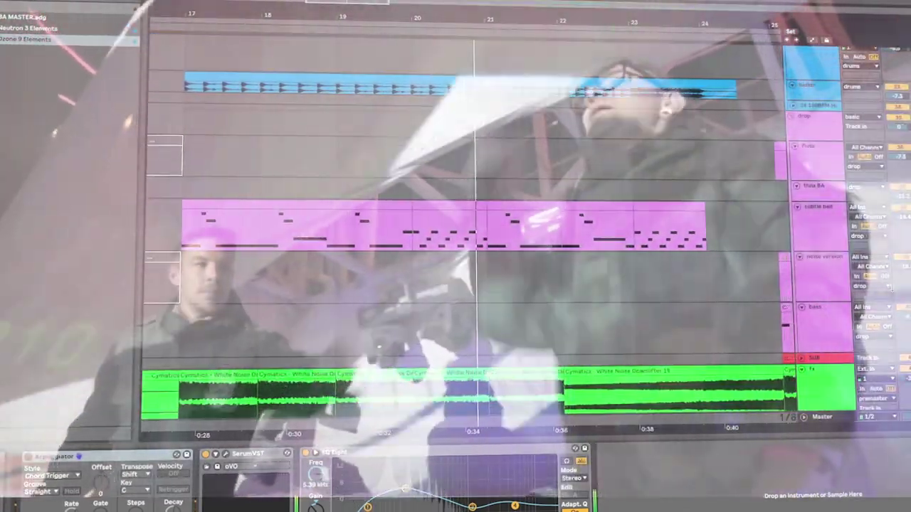
left_click(807, 248)
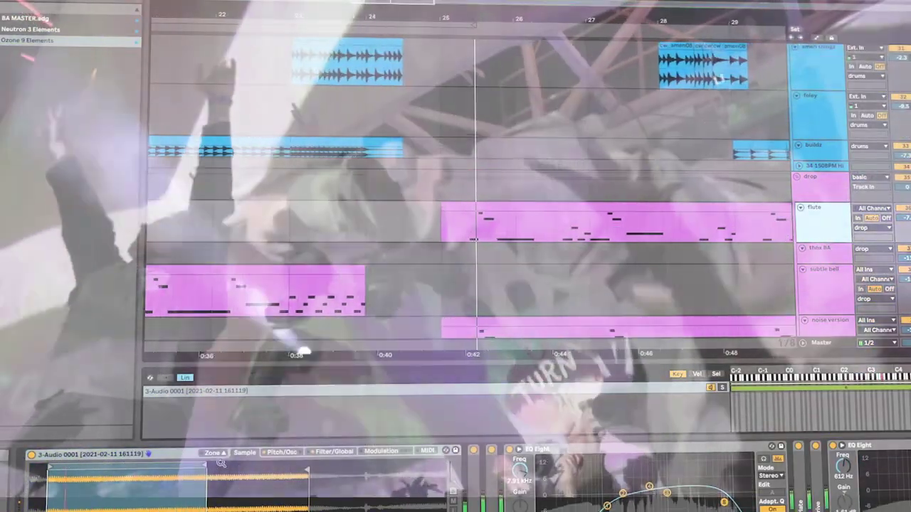
Examine the drop group's MIDI clips from bar 25 and show the devices of the noise version track.
scroll(609, 278, "down", 2)
scroll(604, 279, "down", 1)
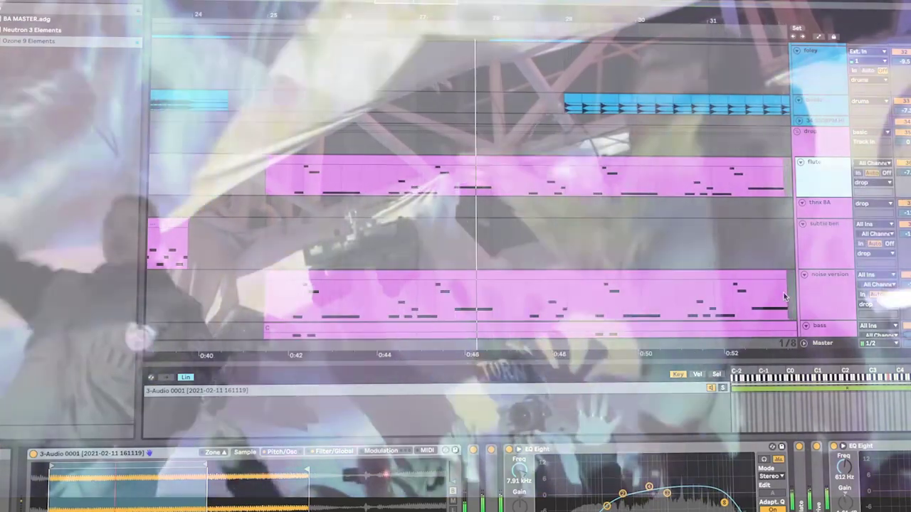
left_click(818, 293)
Inspect the BS - ASHSLAPPY Serum patch on the drop group's bass track, moving the plugin window so its whole interface is visible.
scroll(598, 267, "down", 2)
scroll(566, 263, "down", 1)
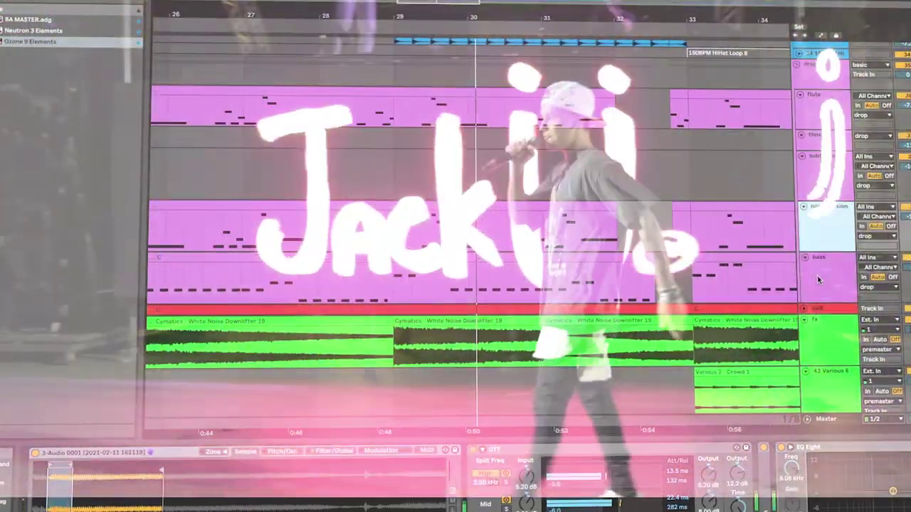
left_click(817, 276)
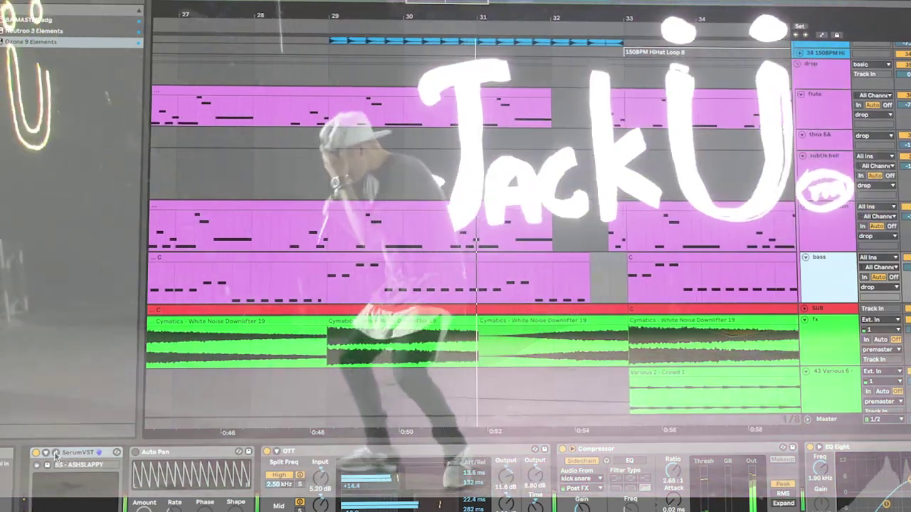
left_click(55, 453)
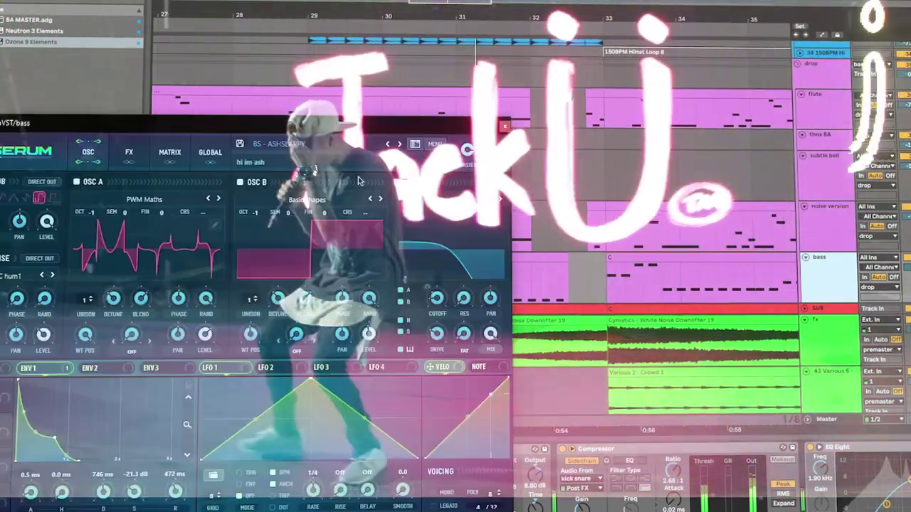
left_click_drag(341, 126, 575, 62)
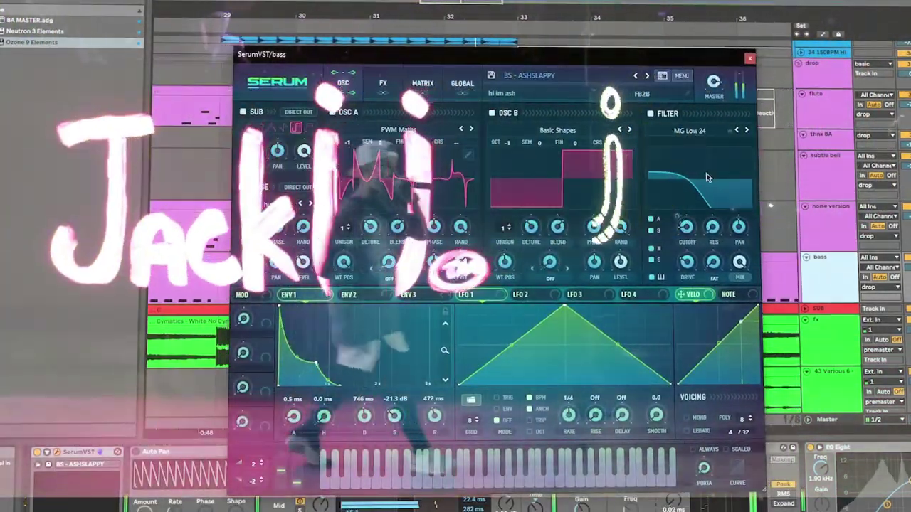